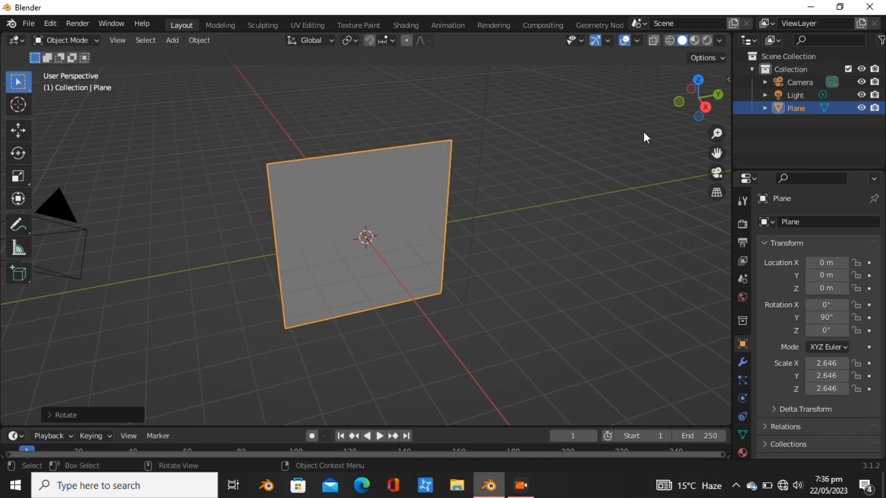
- Open a Shader Editor beside the 3D viewport and create a new material for the plane
{"action": "left_click_drag", "start_coordinate": [727, 37], "coordinate": [465, 38]}
{"action": "left_click", "coordinate": [481, 40]}
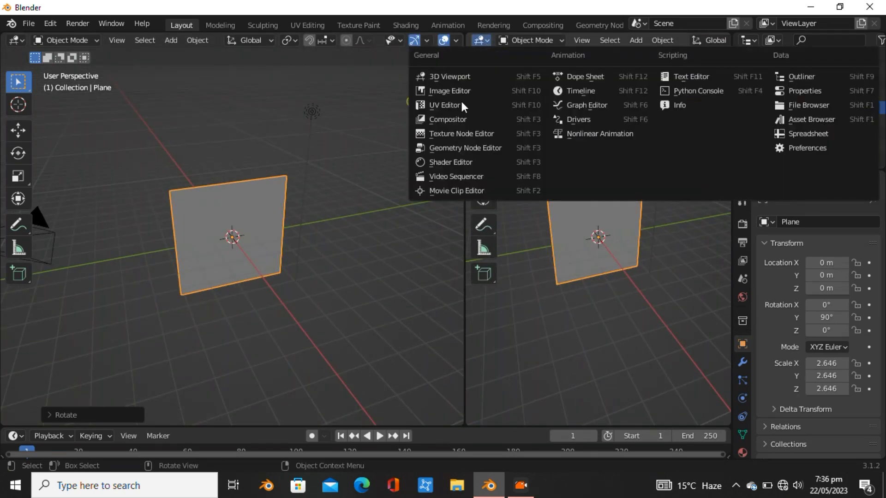
{"action": "left_click", "coordinate": [446, 162]}
{"action": "key", "text": "n"}
{"action": "scroll", "coordinate": [655, 41], "scroll_direction": "down", "scroll_amount": 5}
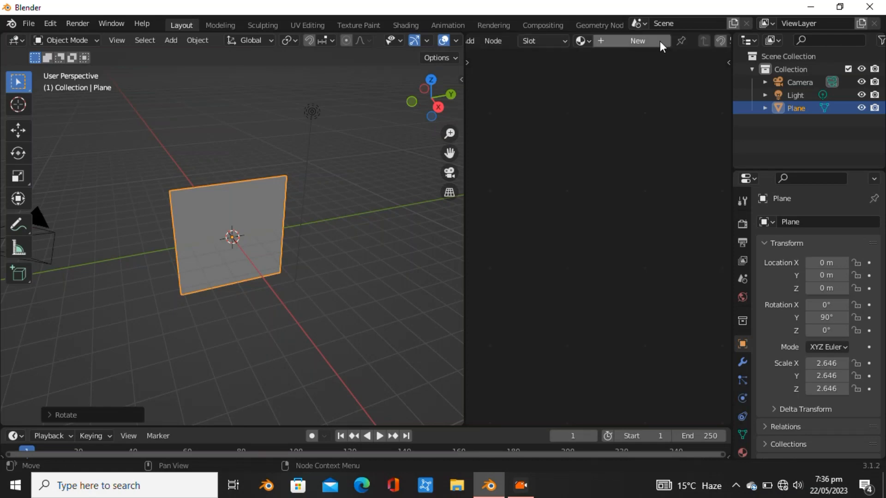
{"action": "left_click", "coordinate": [660, 41]}
{"action": "scroll", "coordinate": [588, 215], "scroll_direction": "up", "scroll_amount": 2}
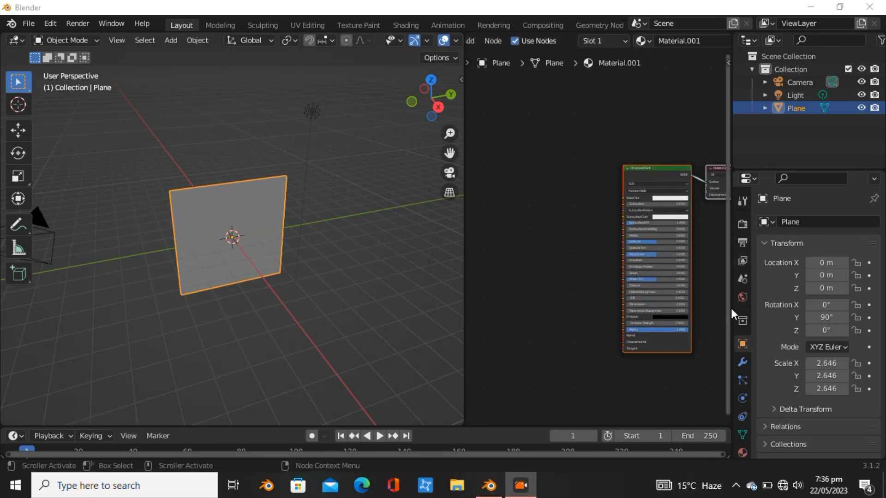
- Set the world color to an Environment Texture using Container.jpg from the E:\a asset\hdri folder
{"action": "left_click", "coordinate": [742, 297]}
{"action": "left_click", "coordinate": [811, 309]}
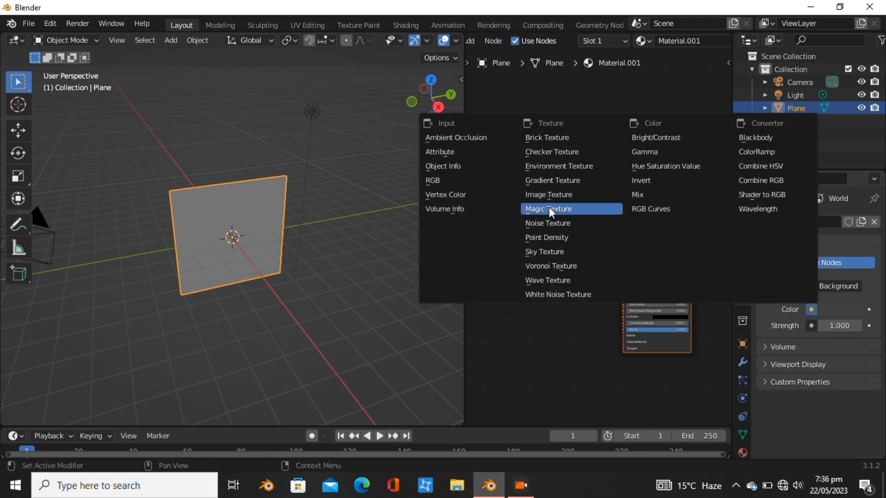
{"action": "left_click", "coordinate": [546, 165]}
{"action": "left_click", "coordinate": [839, 327]}
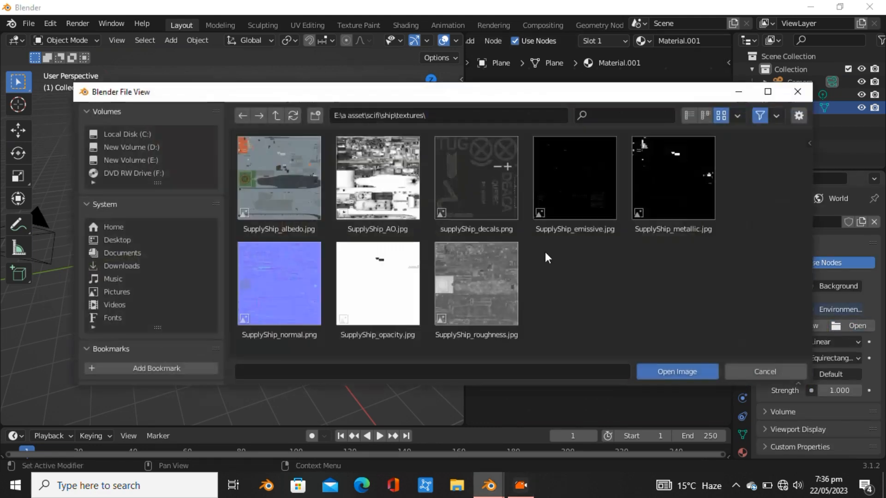
{"action": "left_click", "coordinate": [121, 160]}
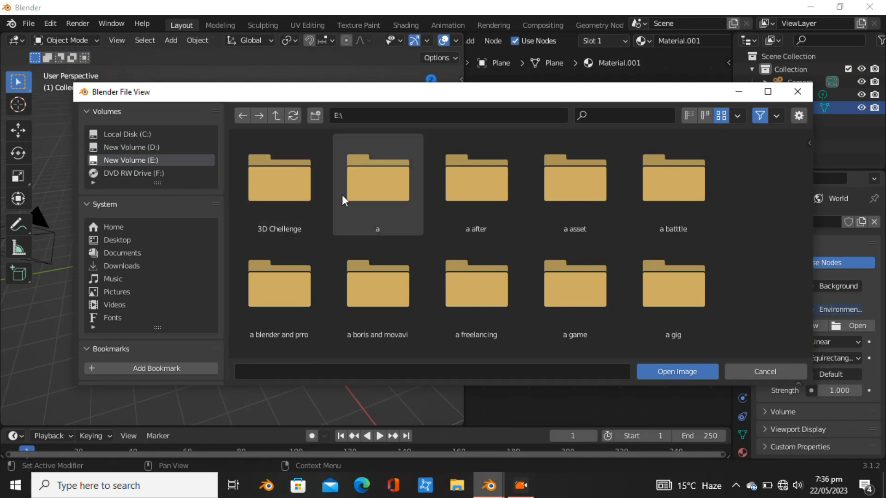
{"action": "double_click", "coordinate": [545, 221]}
{"action": "double_click", "coordinate": [658, 214]}
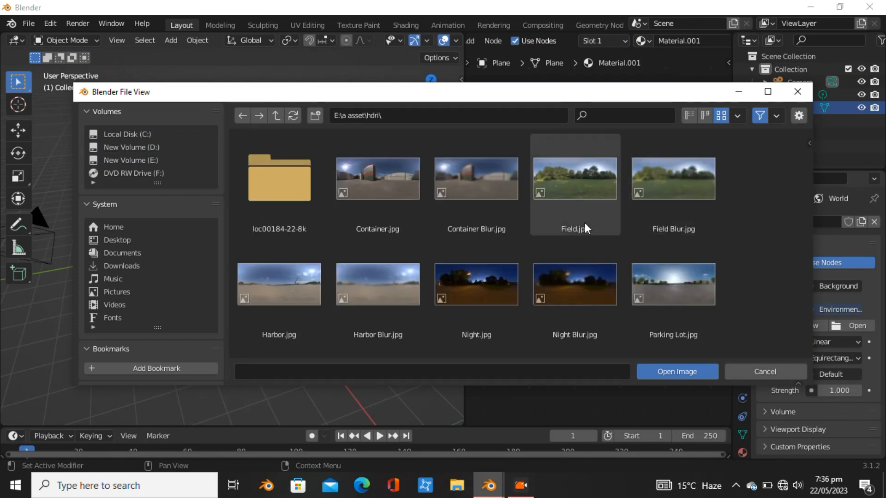
{"action": "left_click", "coordinate": [389, 201]}
{"action": "left_click", "coordinate": [675, 373]}
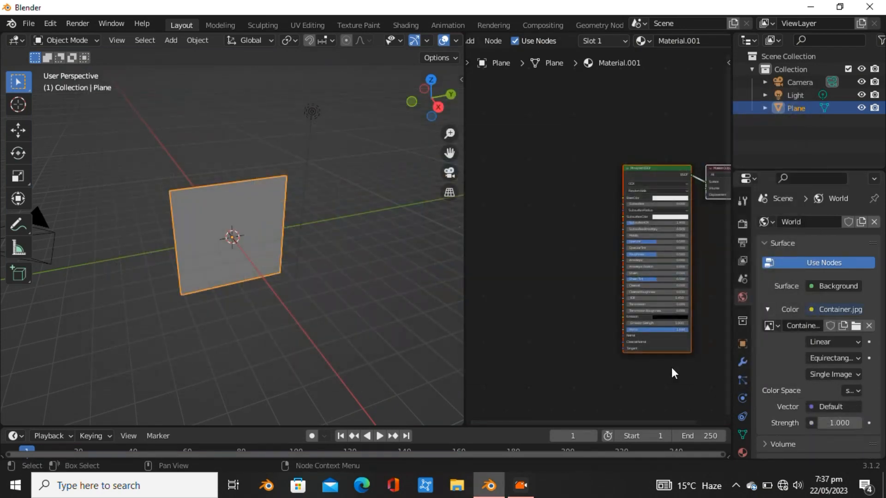
- Show the scene's render settings and darken the Principled BSDF's Base Color to grey
{"action": "left_click", "coordinate": [743, 224]}
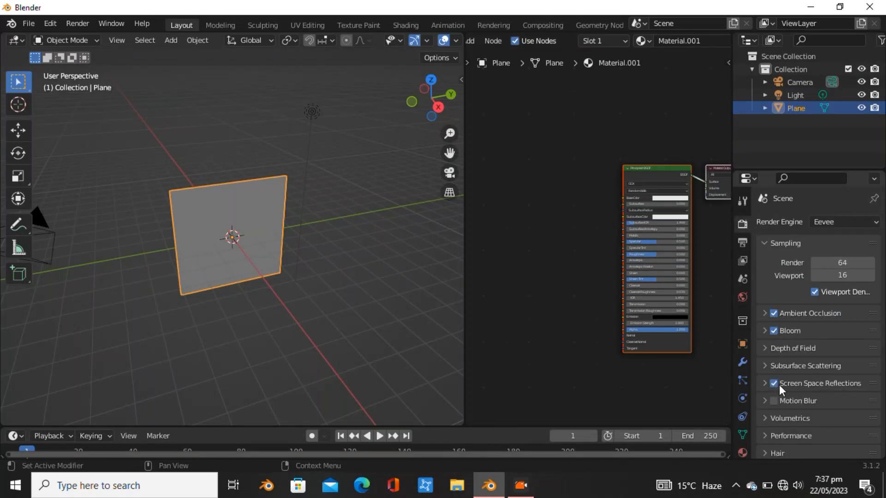
{"action": "scroll", "coordinate": [552, 258], "scroll_direction": "up", "scroll_amount": 3}
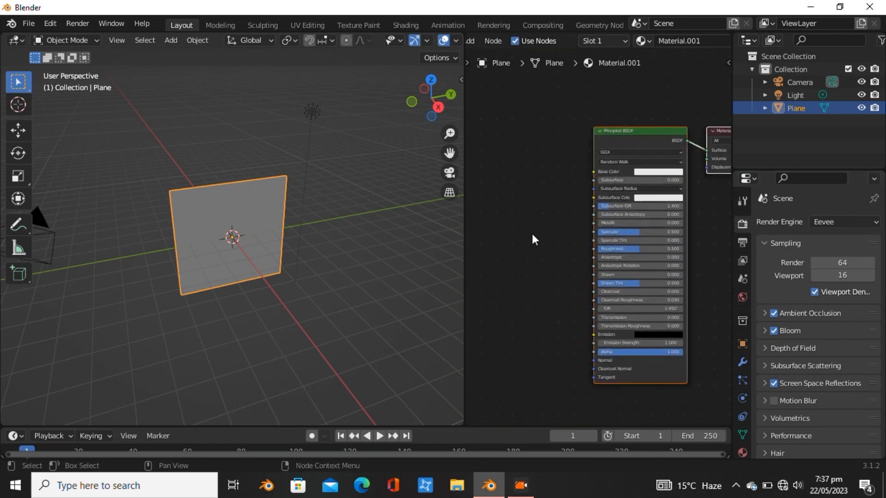
{"action": "left_click", "coordinate": [657, 171]}
{"action": "left_click", "coordinate": [699, 97]}
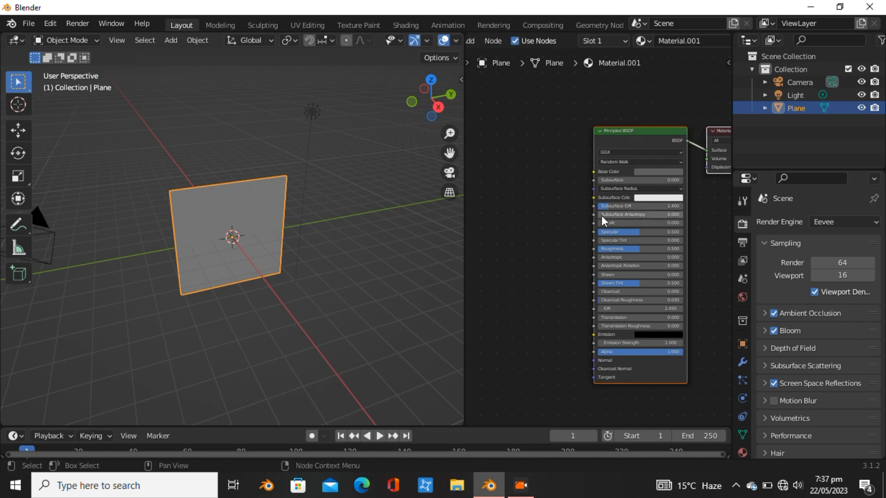
- Add a Noise Texture node in front of the Principled BSDF node
{"action": "key", "text": "shift+a"}
{"action": "mouse_move", "coordinate": [535, 294]}
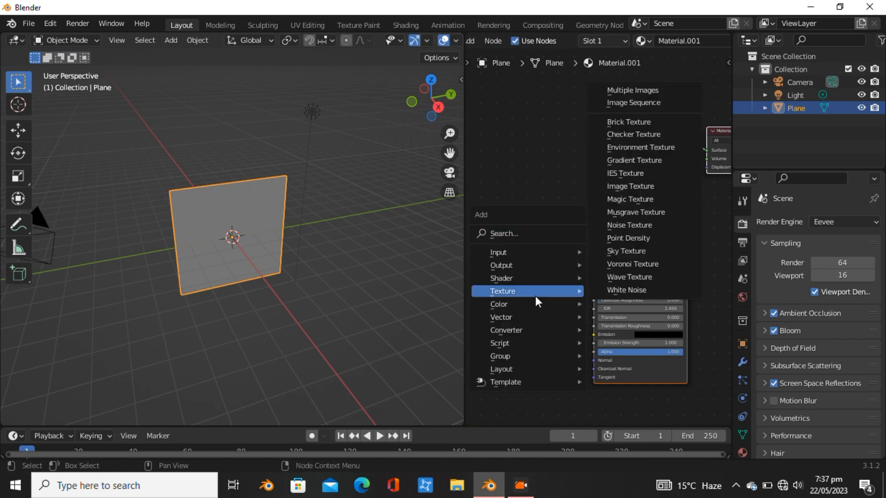
{"action": "left_click", "coordinate": [619, 225]}
{"action": "left_click", "coordinate": [467, 210]}
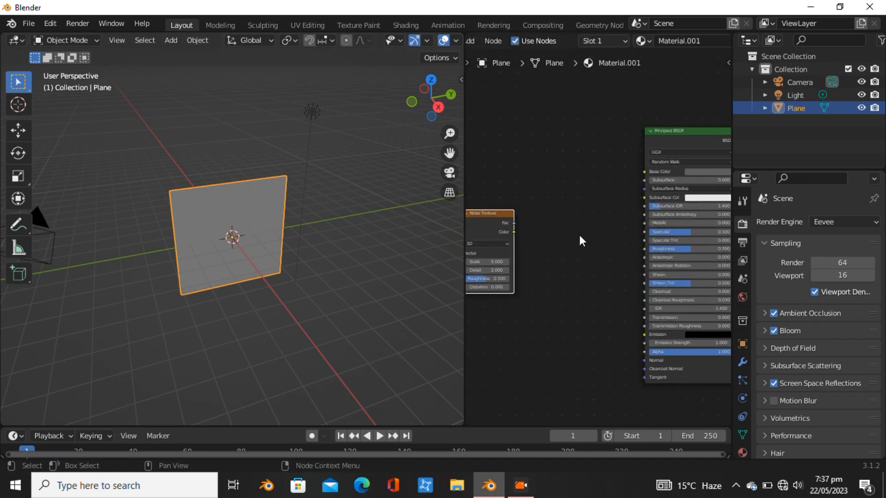
- Add a ColorRamp node and place it between the Noise Texture and the Principled BSDF
{"action": "key", "text": "shift+a"}
{"action": "mouse_move", "coordinate": [549, 276]}
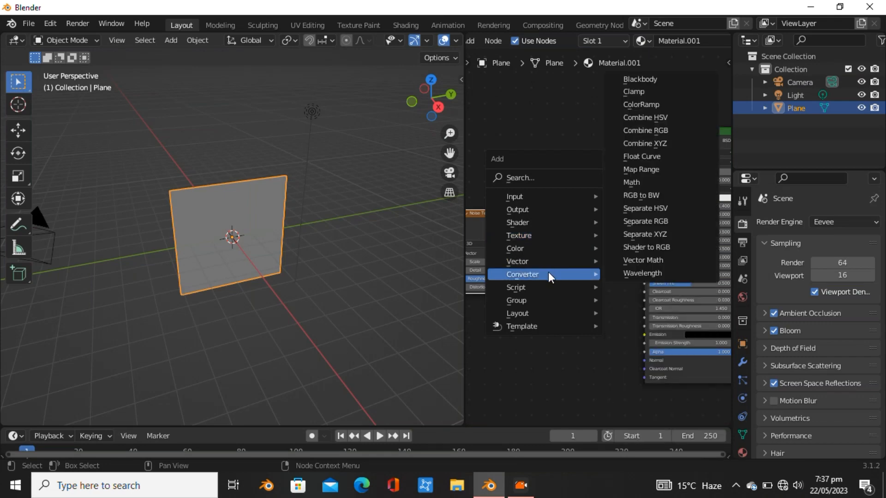
{"action": "left_click", "coordinate": [646, 104]}
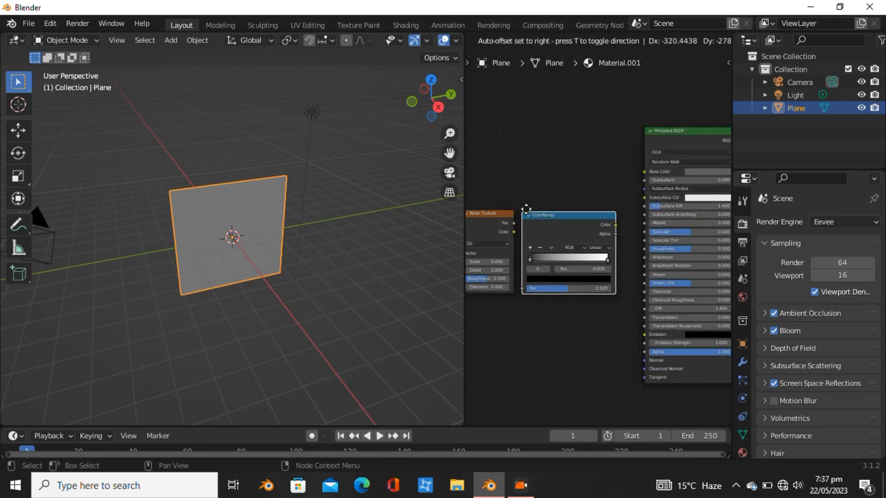
{"action": "left_click", "coordinate": [530, 205]}
{"action": "key", "text": "g"}
{"action": "left_click", "coordinate": [556, 217]}
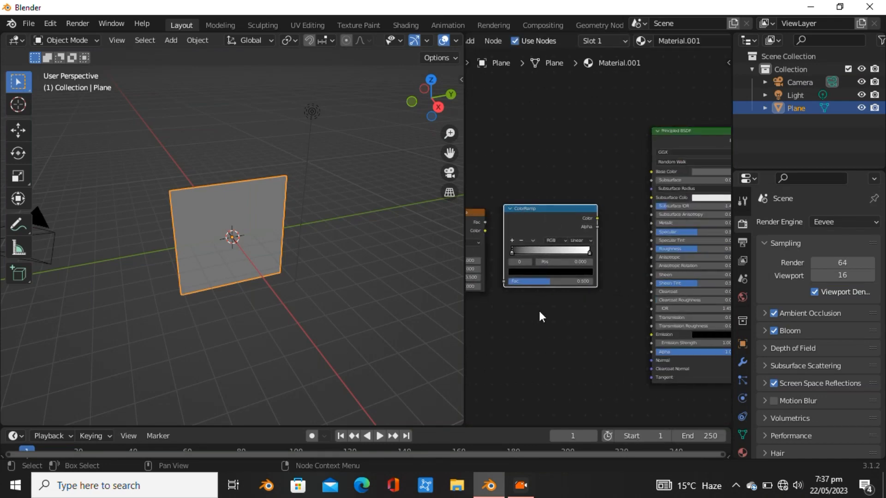
- Set the Principled BSDF's Metallic to 1.000 and move the node slightly closer to the ColorRamp
{"action": "middle_click_drag", "start_coordinate": [548, 309], "coordinate": [487, 312]}
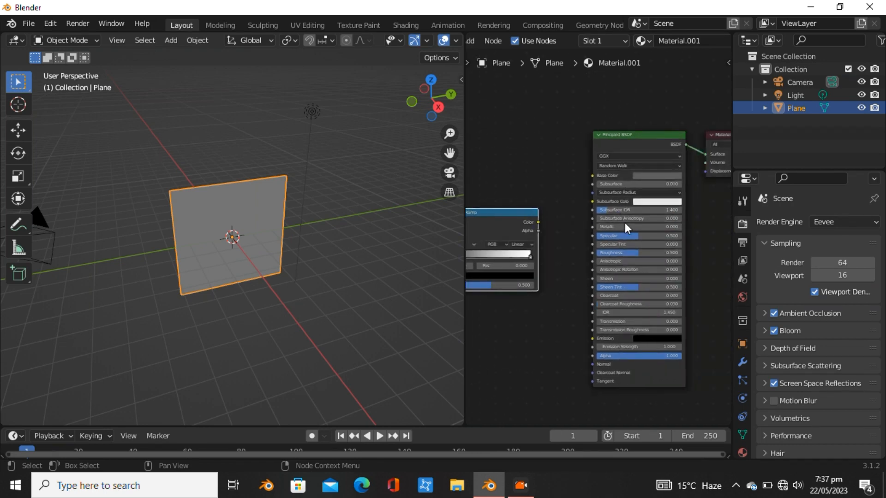
{"action": "left_click_drag", "start_coordinate": [625, 223], "coordinate": [692, 229]}
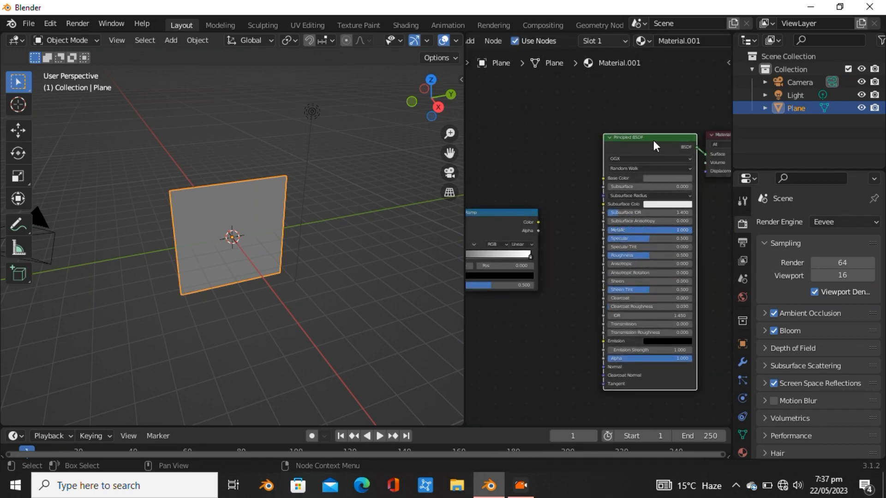
{"action": "mouse_move", "coordinate": [649, 141]}
{"action": "left_mouse_down"}
{"action": "mouse_move", "coordinate": [634, 155]}
{"action": "mouse_move", "coordinate": [620, 145]}
{"action": "left_mouse_up"}
{"action": "scroll", "coordinate": [424, 40], "scroll_direction": "down", "scroll_amount": 5}
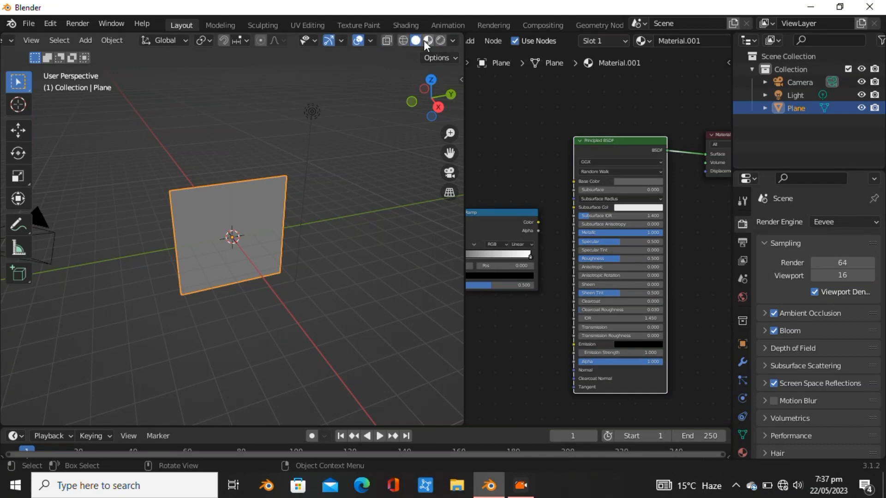
- Switch the 3D viewport to Rendered shading and view the plane up close from a low angle
{"action": "left_click", "coordinate": [439, 41]}
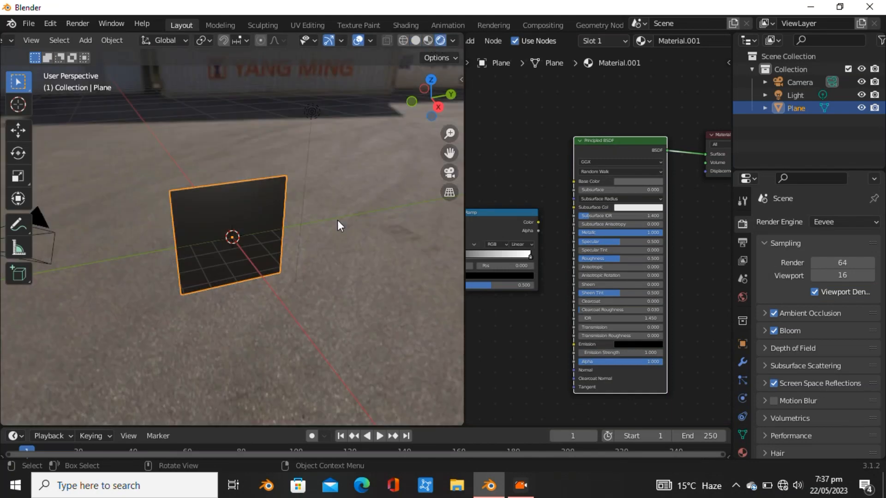
{"action": "scroll", "coordinate": [283, 273], "scroll_direction": "up", "scroll_amount": 4}
{"action": "middle_click_drag", "start_coordinate": [296, 292], "coordinate": [305, 222]}
{"action": "scroll", "coordinate": [552, 350], "scroll_direction": "down", "scroll_amount": 2}
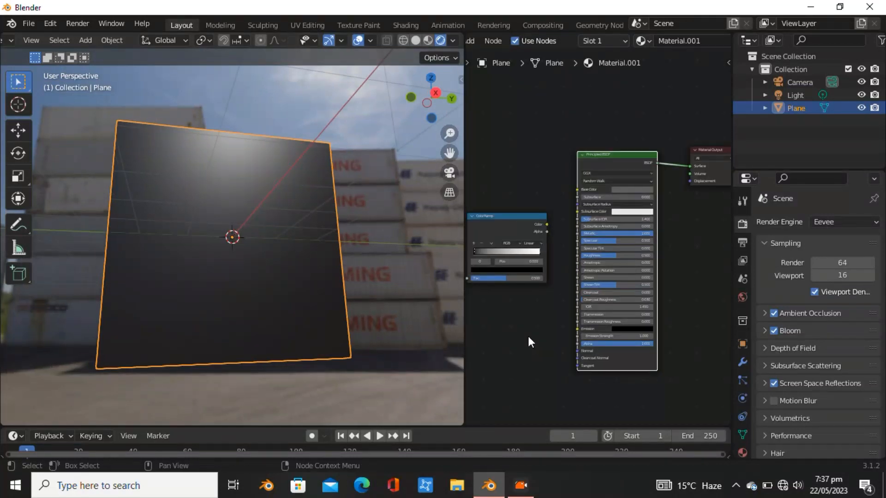
- Make the render background transparent in the Film settings
{"action": "middle_click_drag", "start_coordinate": [600, 341], "coordinate": [675, 348]}
{"action": "scroll", "coordinate": [784, 413], "scroll_direction": "down", "scroll_amount": 7}
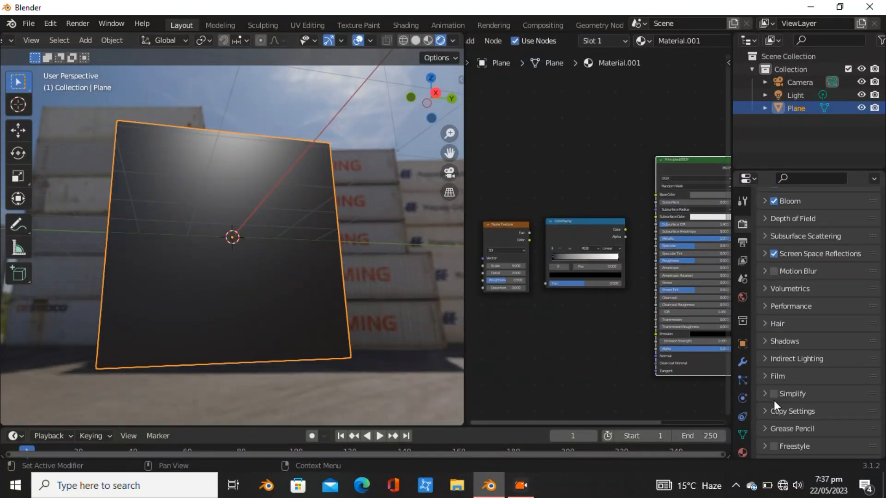
{"action": "left_click", "coordinate": [774, 377]}
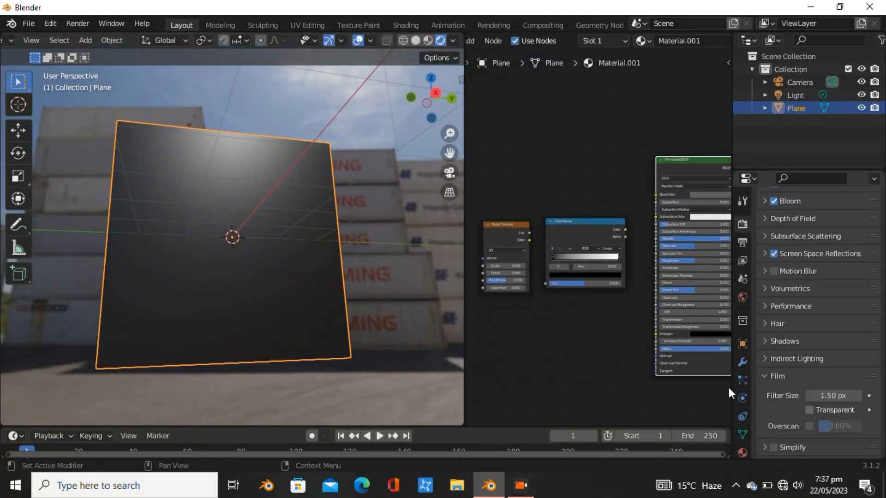
{"action": "left_click", "coordinate": [806, 410]}
- Add connected Texture Coordinate and Mapping nodes to the Noise Texture's Vector input
{"action": "middle_click_drag", "start_coordinate": [567, 321], "coordinate": [642, 322]}
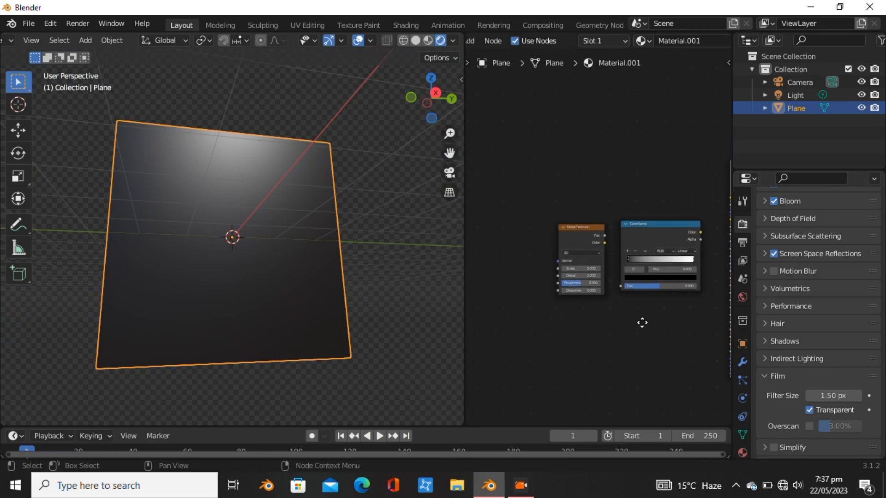
{"action": "left_click", "coordinate": [590, 244]}
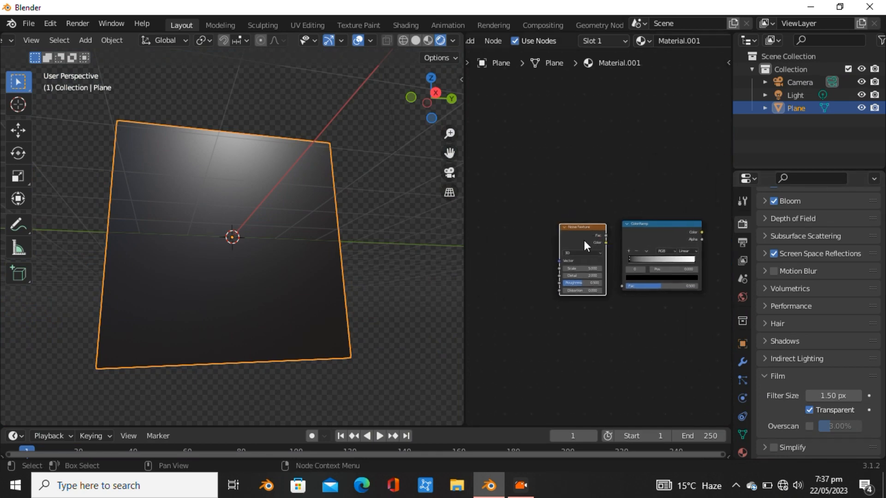
{"action": "key", "text": "ctrl+t"}
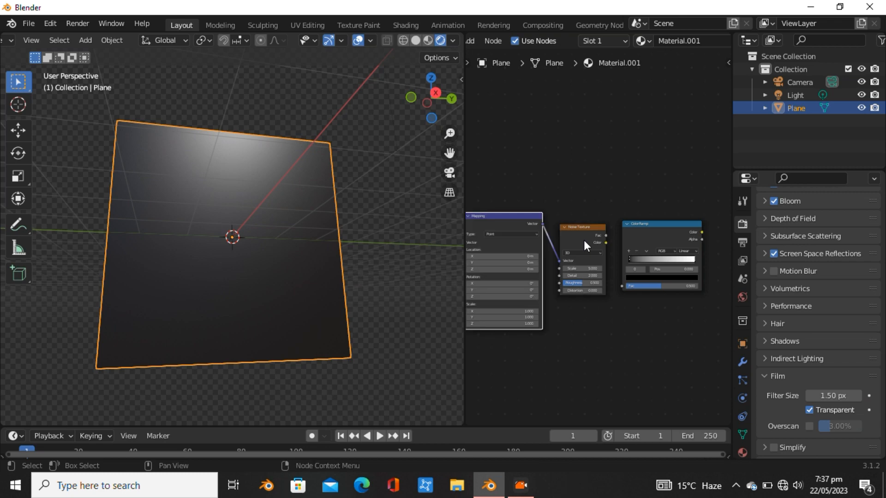
{"action": "middle_click_drag", "start_coordinate": [538, 297], "coordinate": [586, 298]}
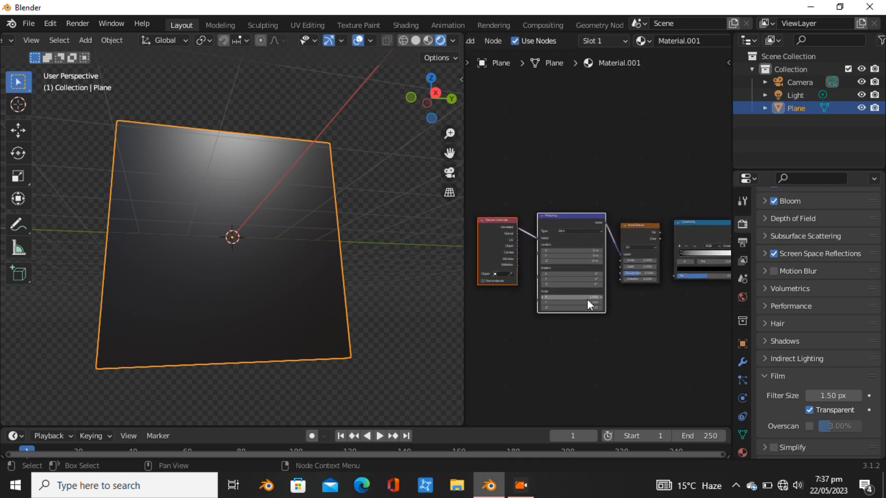
{"action": "scroll", "coordinate": [595, 277], "scroll_direction": "up", "scroll_amount": 2}
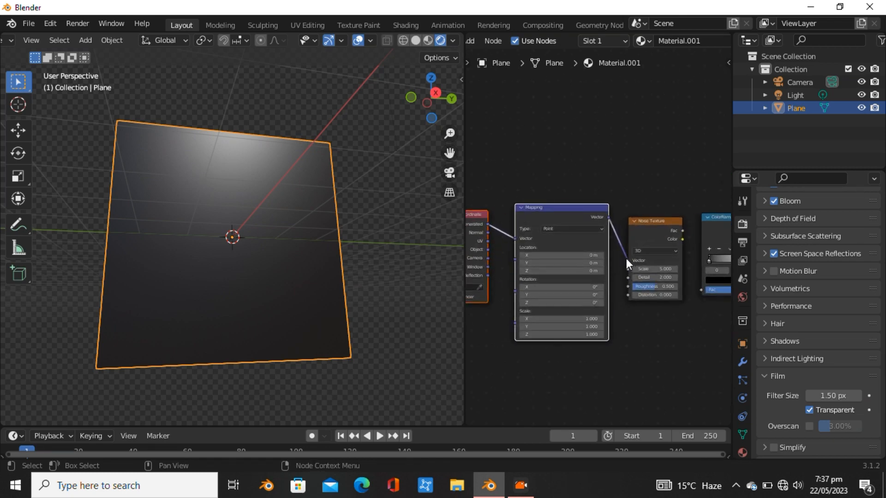
- Disconnect the Mapping node from the Noise Texture and move it below the node chain
{"action": "left_click_drag", "start_coordinate": [626, 260], "coordinate": [544, 206]}
{"action": "key", "text": "g"}
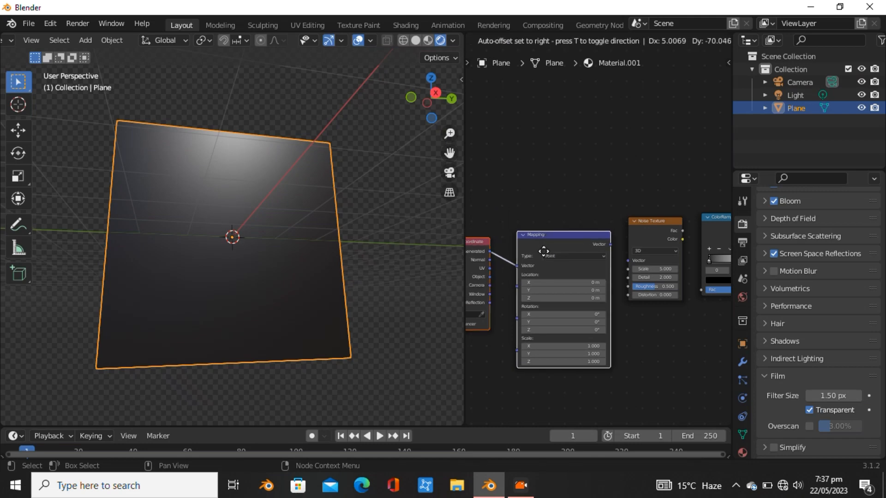
{"action": "left_click", "coordinate": [544, 211]}
{"action": "left_click_drag", "start_coordinate": [544, 212], "coordinate": [535, 297]}
- Connect the Texture Coordinate's Object output to the Vector inputs of the Noise Texture and the Mapping node
{"action": "left_click_drag", "start_coordinate": [486, 242], "coordinate": [628, 261]}
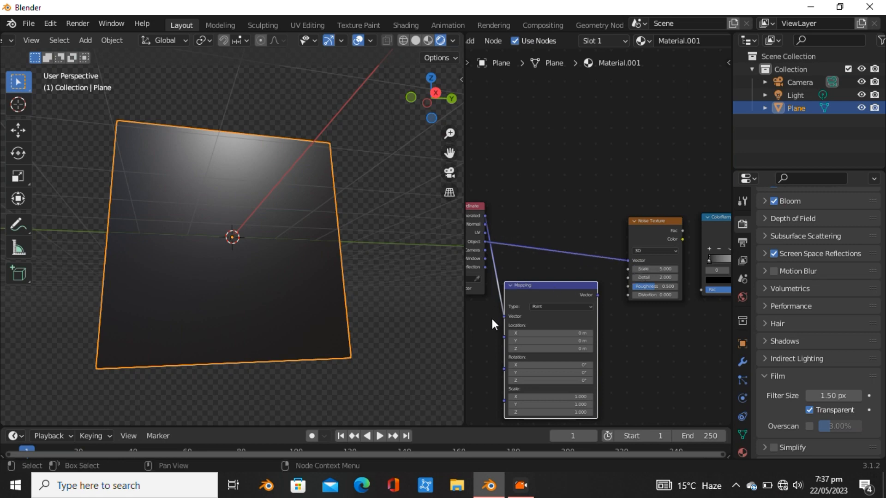
{"action": "mouse_move", "coordinate": [503, 316]}
{"action": "left_mouse_down"}
{"action": "mouse_move", "coordinate": [507, 270]}
{"action": "mouse_move", "coordinate": [479, 250]}
{"action": "mouse_move", "coordinate": [497, 324]}
{"action": "mouse_move", "coordinate": [507, 327]}
{"action": "mouse_move", "coordinate": [504, 316]}
{"action": "left_mouse_up"}
{"action": "scroll", "coordinate": [595, 317], "scroll_direction": "down", "scroll_amount": 2}
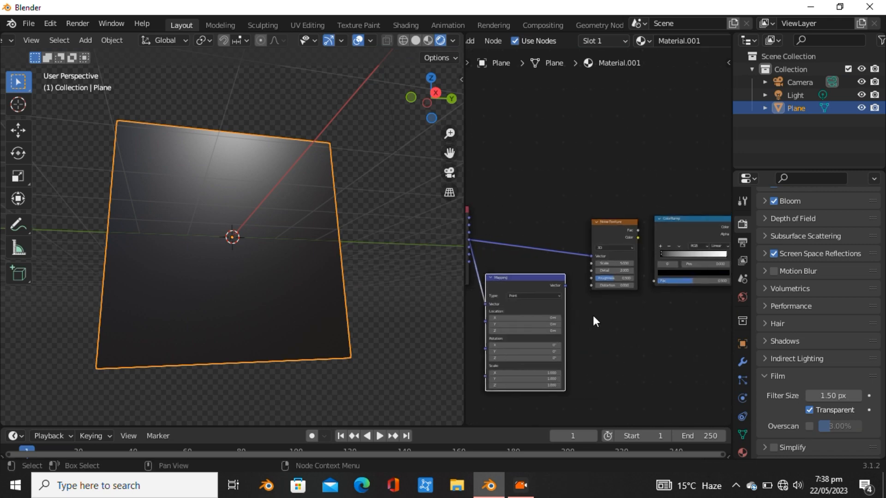
- Spread out the node layout by moving Mapping lower and the Noise Texture and ColorRamp together higher
{"action": "left_click_drag", "start_coordinate": [533, 276], "coordinate": [523, 302]}
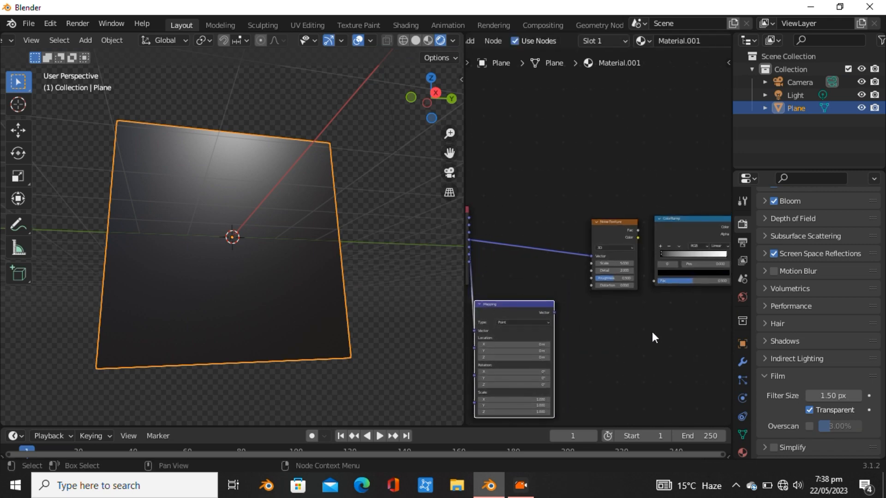
{"action": "middle_click_drag", "start_coordinate": [652, 331], "coordinate": [594, 317]}
{"action": "left_click_drag", "start_coordinate": [675, 288], "coordinate": [535, 209]}
{"action": "left_click_drag", "start_coordinate": [642, 216], "coordinate": [595, 193]}
{"action": "scroll", "coordinate": [554, 304], "scroll_direction": "down", "scroll_amount": 1}
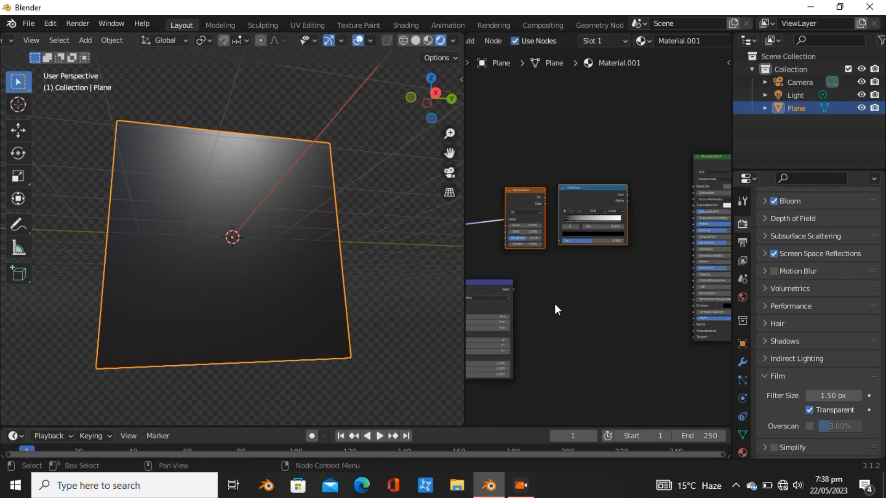
- Connect the Noise Texture's Fac output to the ColorRamp's Fac input
{"action": "middle_click_drag", "start_coordinate": [554, 303], "coordinate": [583, 305]}
{"action": "scroll", "coordinate": [583, 296], "scroll_direction": "up", "scroll_amount": 2}
{"action": "middle_click_drag", "start_coordinate": [618, 277], "coordinate": [591, 291]}
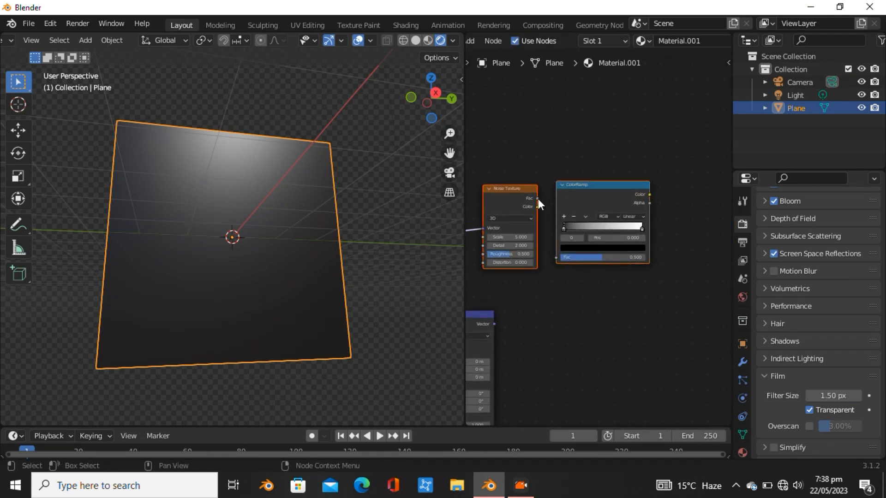
{"action": "left_click_drag", "start_coordinate": [537, 198], "coordinate": [558, 259]}
- Connect the ColorRamp's Color output to the Principled BSDF's Roughness input
{"action": "middle_click_drag", "start_coordinate": [646, 291], "coordinate": [581, 284]}
{"action": "left_click_drag", "start_coordinate": [528, 190], "coordinate": [550, 206]}
{"action": "left_click_drag", "start_coordinate": [595, 263], "coordinate": [621, 263]}
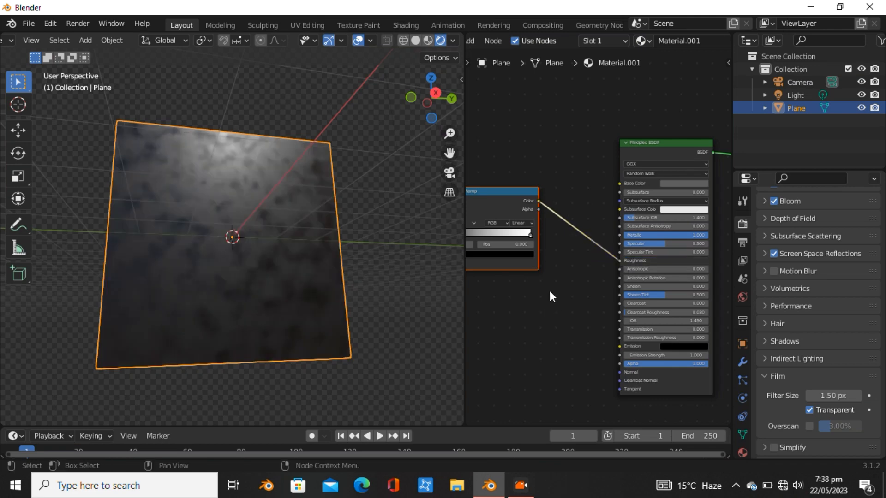
- Set the Noise Texture's Detail to 15 and its Roughness to 0.7
{"action": "middle_click_drag", "start_coordinate": [538, 302], "coordinate": [641, 325]}
{"action": "scroll", "coordinate": [641, 324], "scroll_direction": "up", "scroll_amount": 2}
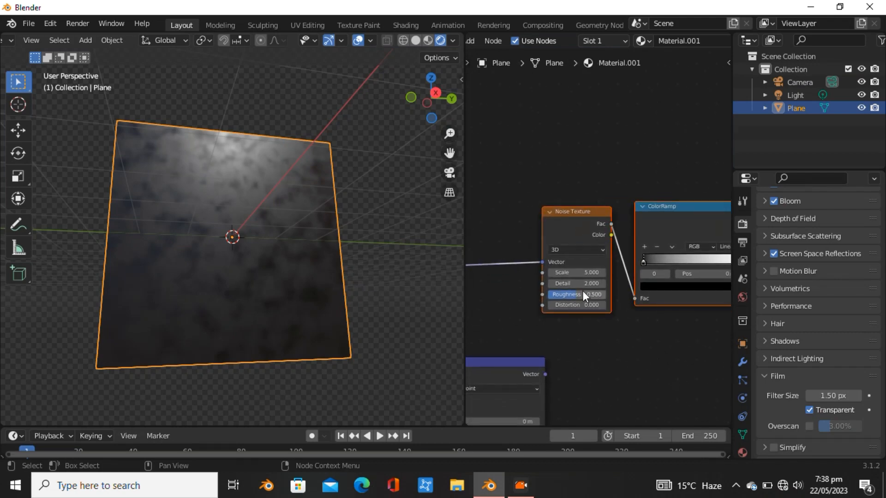
{"action": "left_click", "coordinate": [561, 283]}
{"action": "key", "text": "Return"}
{"action": "left_click", "coordinate": [573, 295]}
{"action": "type", "text": "0"}
- Move the black stop of the roughness ColorRamp inward to about 0.35
{"action": "scroll", "coordinate": [671, 331], "scroll_direction": "down", "scroll_amount": 2}
{"action": "scroll", "coordinate": [616, 329], "scroll_direction": "up", "scroll_amount": 2}
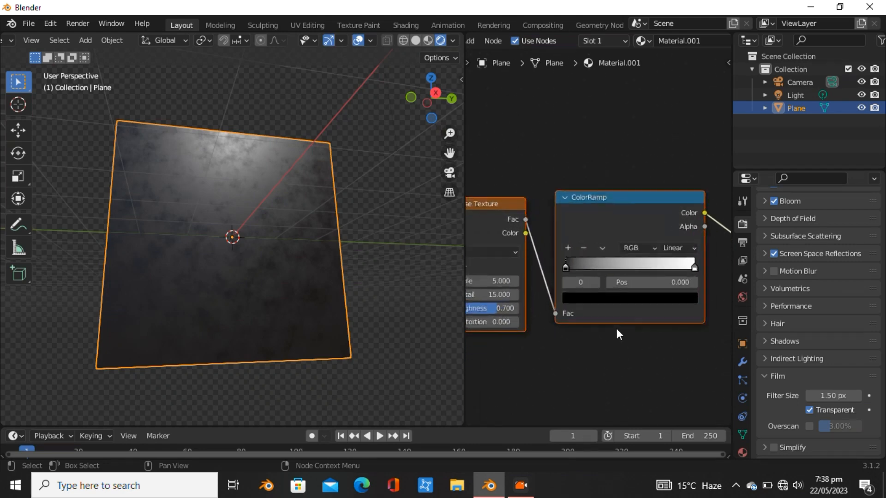
{"action": "left_click_drag", "start_coordinate": [569, 267], "coordinate": [593, 267]}
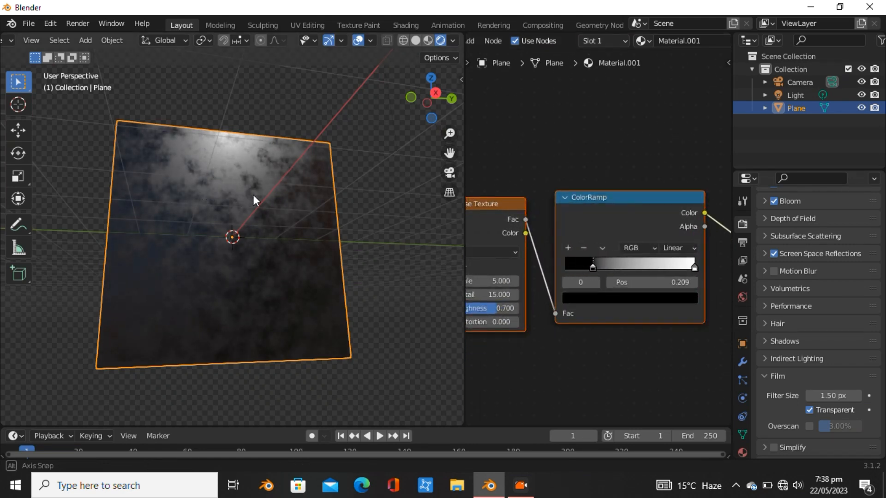
{"action": "middle_click_drag", "start_coordinate": [253, 197], "coordinate": [350, 258]}
{"action": "scroll", "coordinate": [230, 209], "scroll_direction": "up", "scroll_amount": 2}
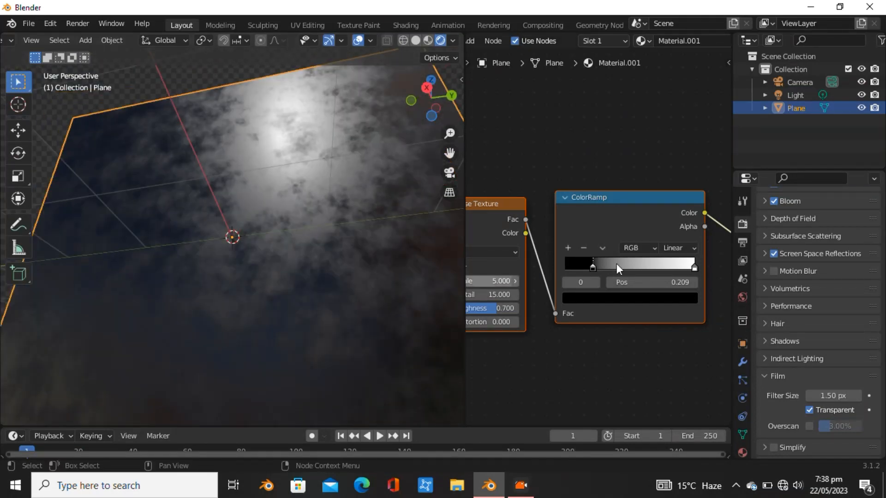
{"action": "left_click_drag", "start_coordinate": [592, 266], "coordinate": [608, 267]}
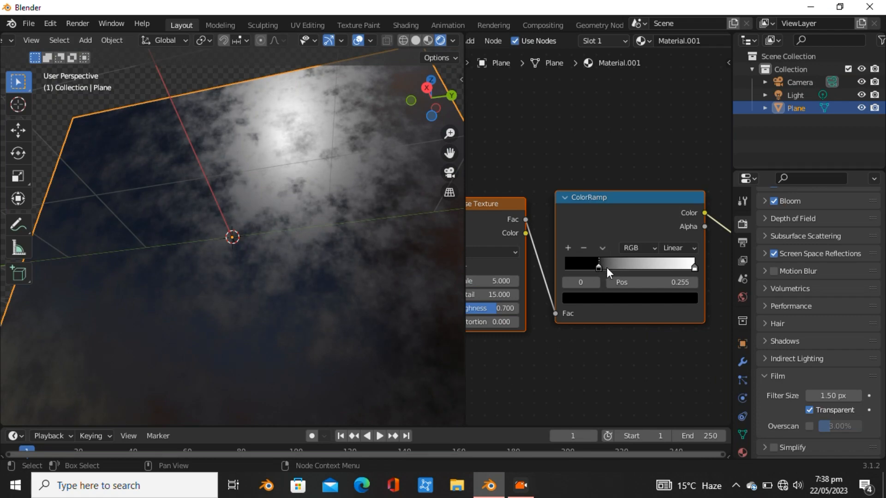
- Lighten the roughness ColorRamp's black stop to mid grey and move it to about 0.218
{"action": "left_click", "coordinate": [608, 302]}
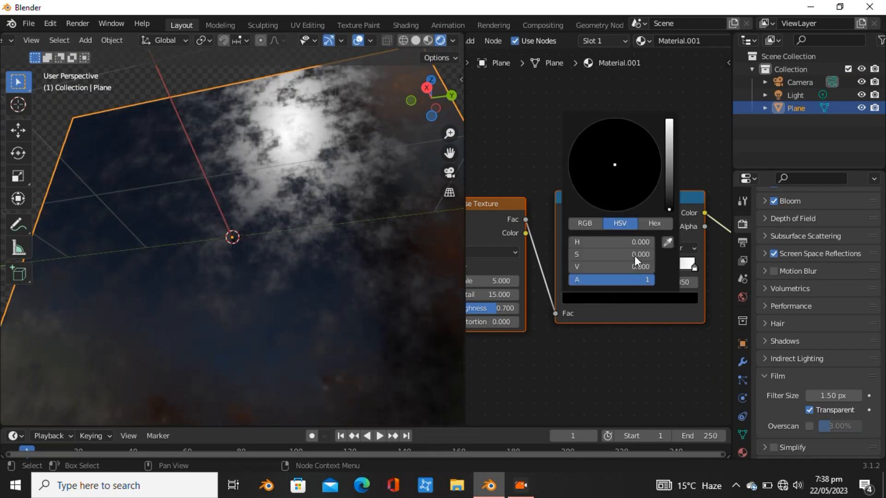
{"action": "left_click", "coordinate": [670, 188]}
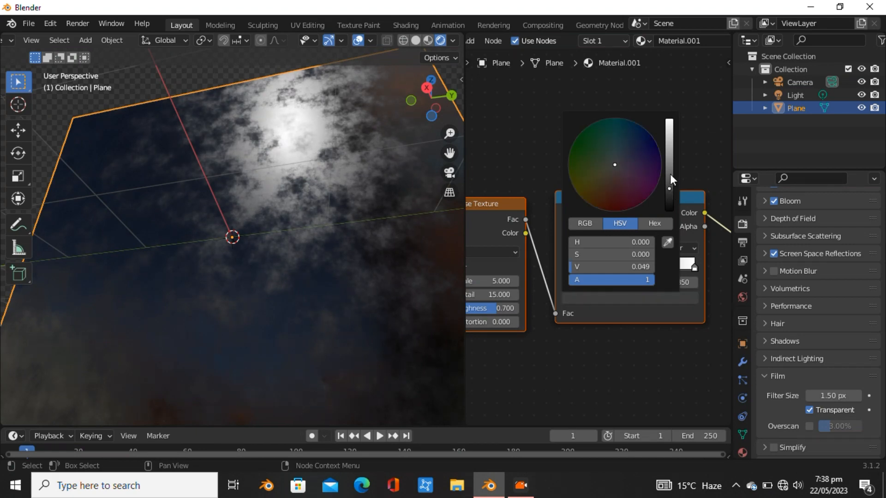
{"action": "left_click", "coordinate": [670, 174]}
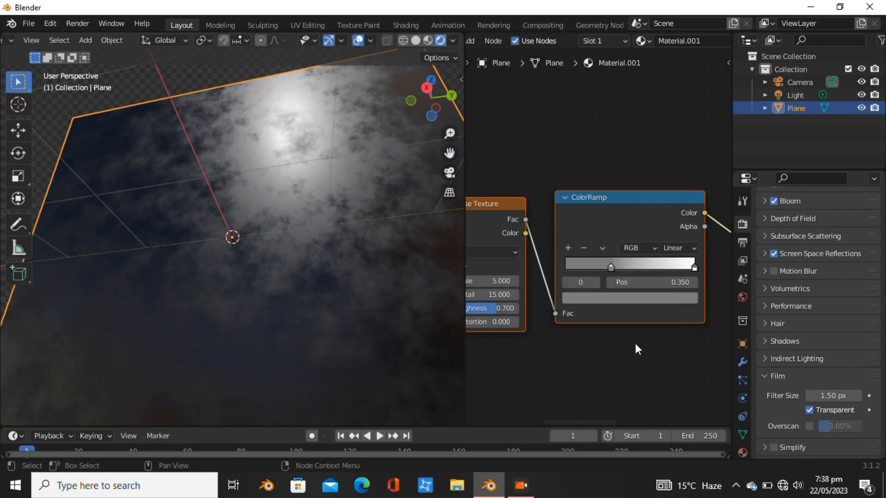
{"action": "left_click_drag", "start_coordinate": [613, 267], "coordinate": [593, 272]}
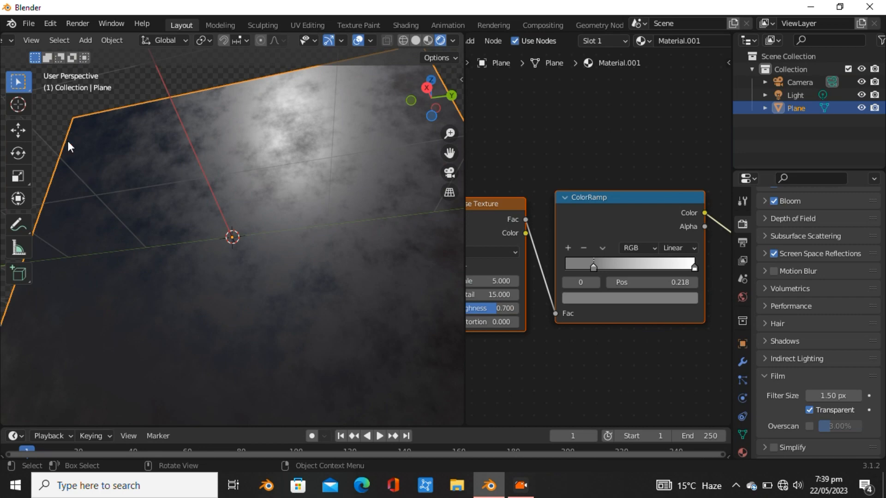
{"action": "middle_click_drag", "start_coordinate": [129, 170], "coordinate": [267, 243]}
{"action": "scroll", "coordinate": [647, 333], "scroll_direction": "down", "scroll_amount": 2}
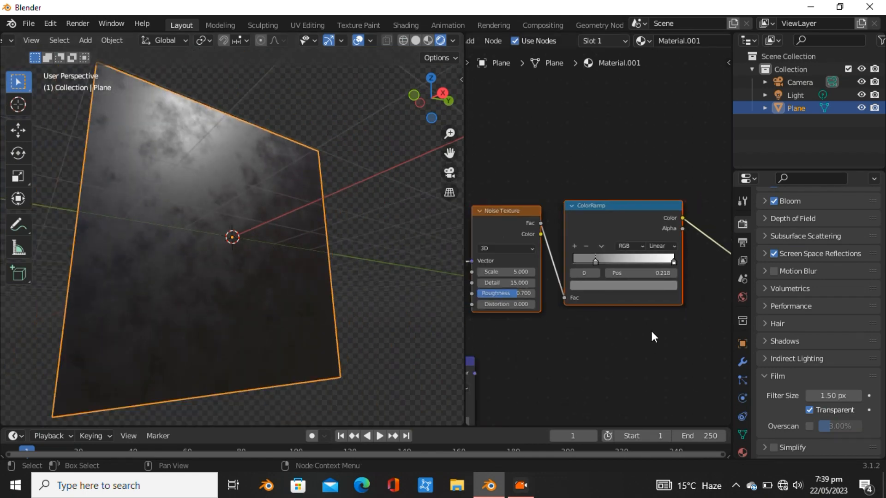
- Shift the Mapping node aside and add a Voronoi Texture node below the Noise Texture
{"action": "middle_click_drag", "start_coordinate": [586, 307], "coordinate": [464, 272]}
{"action": "left_click_drag", "start_coordinate": [493, 267], "coordinate": [456, 268]}
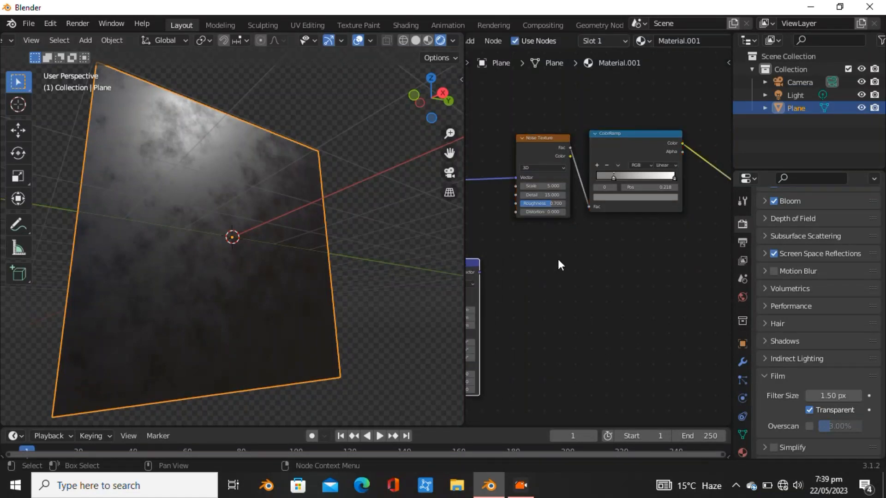
{"action": "key", "text": "shift+a"}
{"action": "mouse_move", "coordinate": [541, 214]}
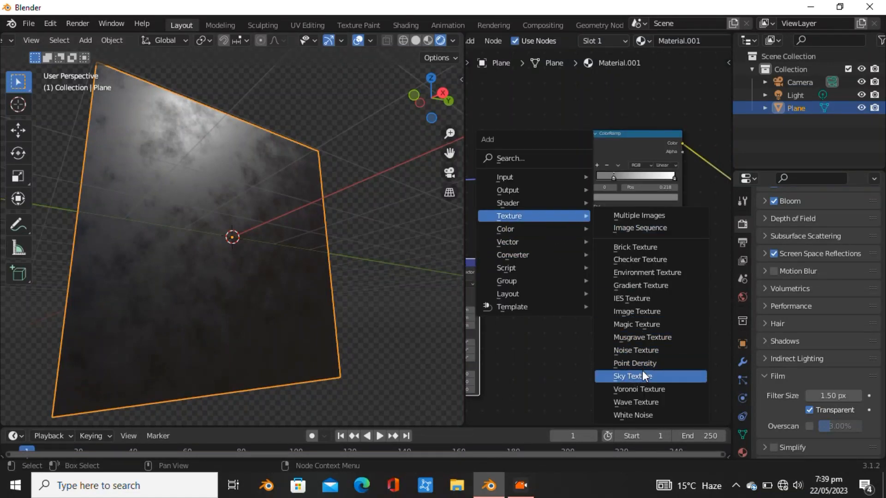
{"action": "left_click", "coordinate": [643, 388]}
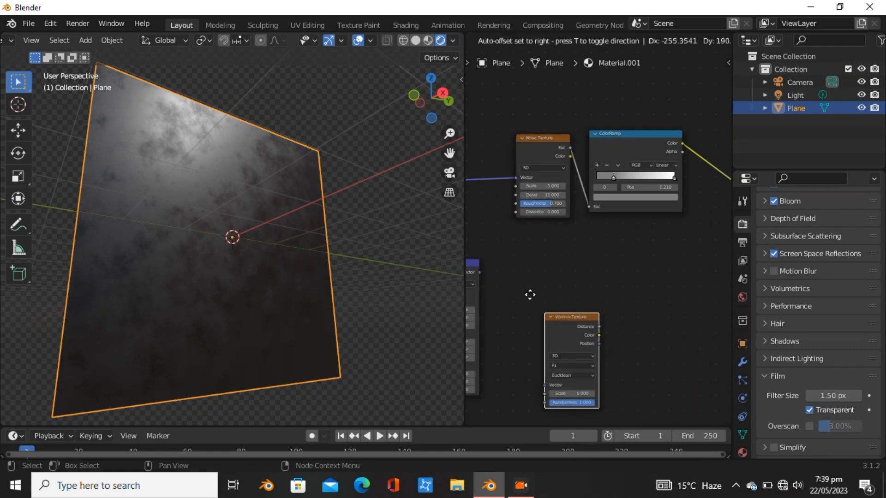
{"action": "left_click", "coordinate": [505, 267]}
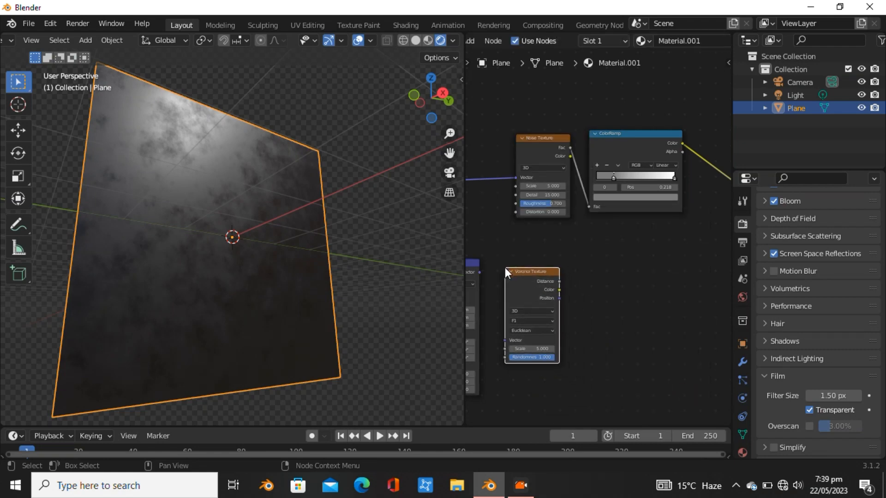
- Add a second ColorRamp node beside the Voronoi Texture, below the first ColorRamp
{"action": "key", "text": "shift+a"}
{"action": "key", "text": "shift+a"}
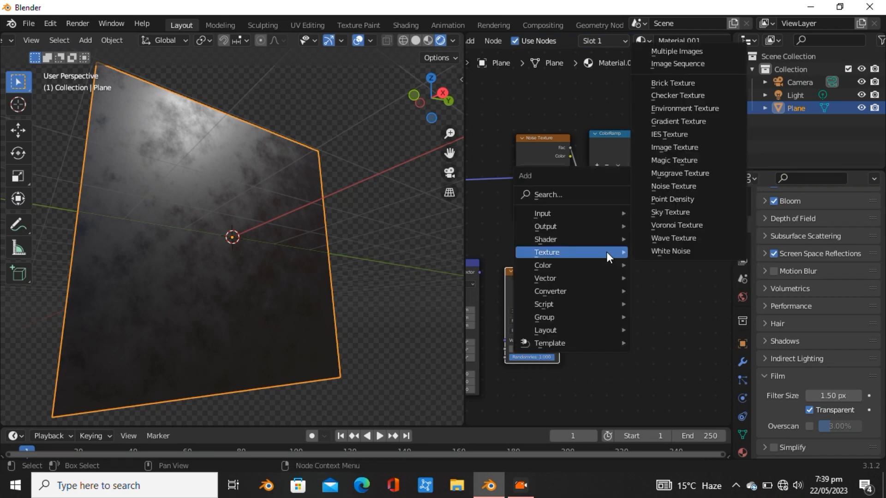
{"action": "mouse_move", "coordinate": [620, 286]}
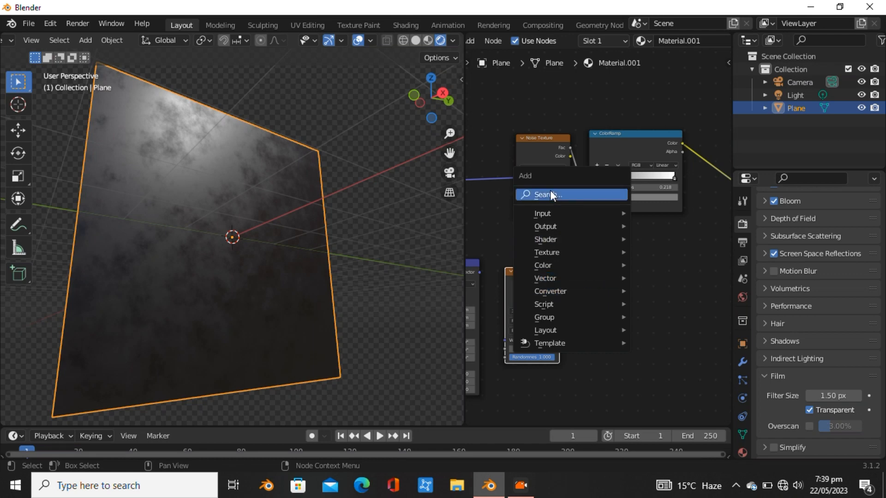
{"action": "mouse_move", "coordinate": [567, 291]}
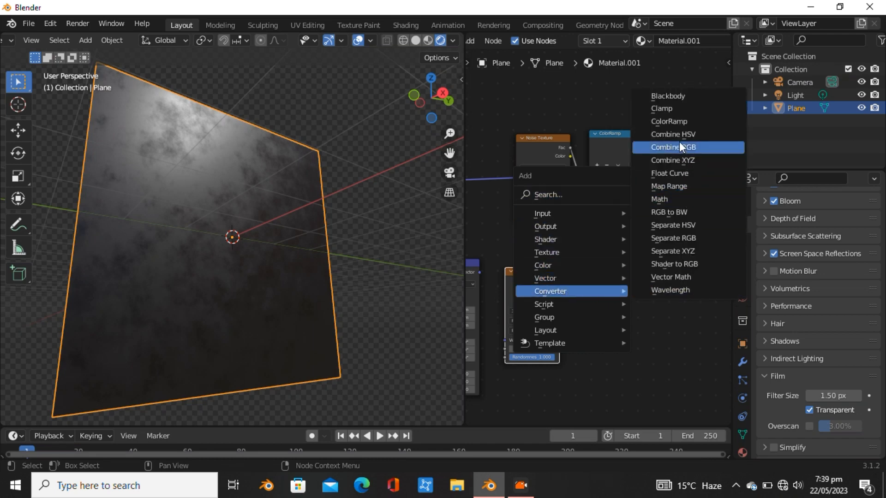
{"action": "left_click", "coordinate": [677, 121]}
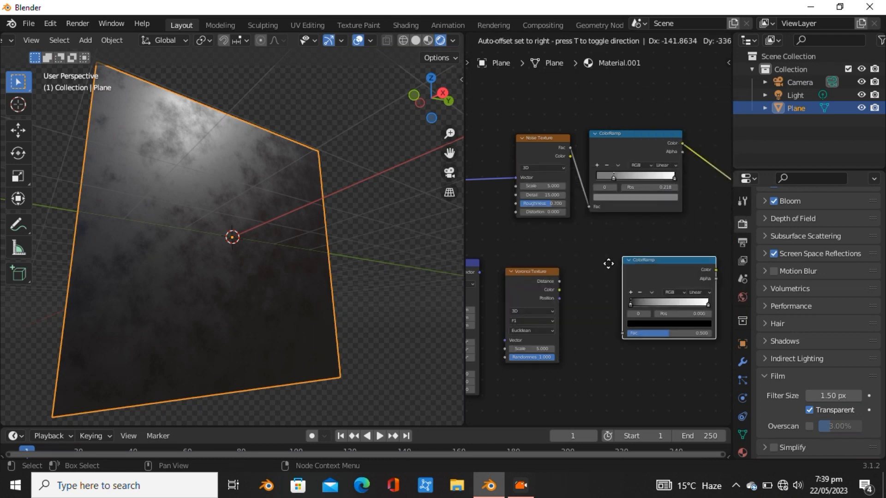
{"action": "left_click", "coordinate": [579, 272]}
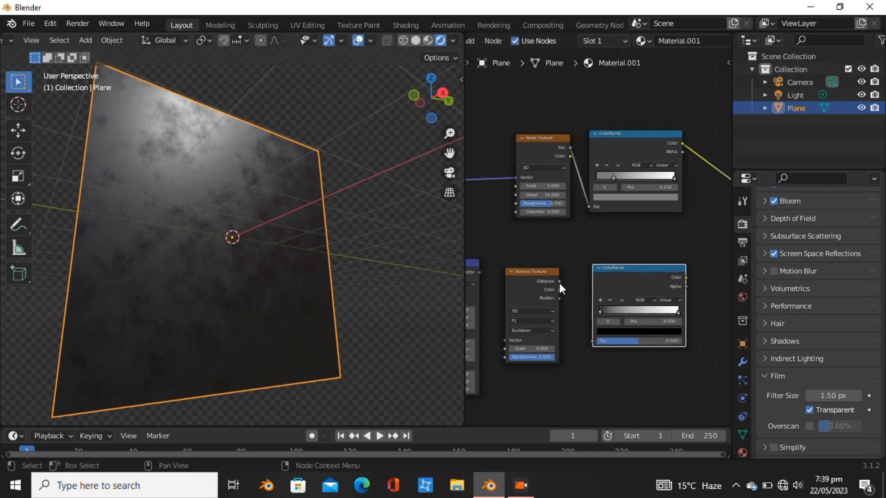
- Connect the Voronoi Texture's Distance output to the new ColorRamp's Fac, and the Mapping node's Vector output to the Voronoi's Vector input
{"action": "left_click_drag", "start_coordinate": [559, 281], "coordinate": [573, 291]}
{"action": "left_click_drag", "start_coordinate": [588, 336], "coordinate": [590, 339]}
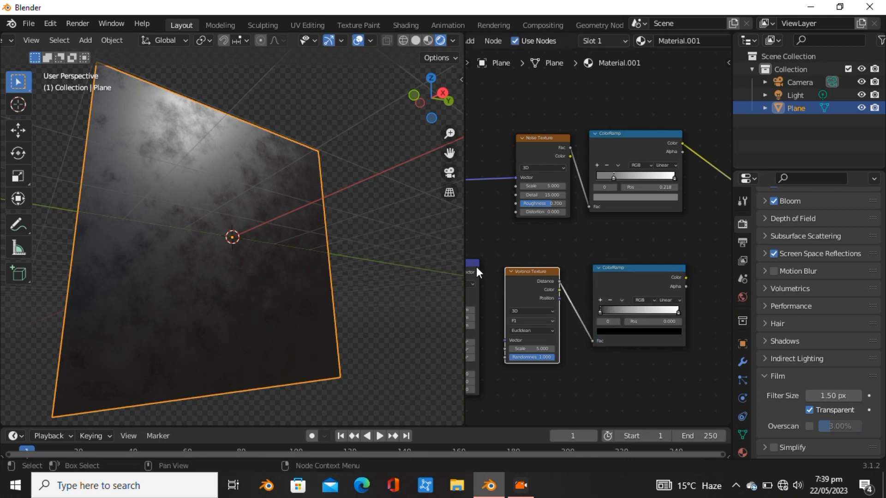
{"action": "left_click_drag", "start_coordinate": [499, 306], "coordinate": [510, 341]}
- Set the Voronoi Texture's feature output to F2 and its distance metric to Chebychev
{"action": "scroll", "coordinate": [692, 351], "scroll_direction": "down", "scroll_amount": 2}
{"action": "middle_click_drag", "start_coordinate": [640, 345], "coordinate": [664, 335]}
{"action": "scroll", "coordinate": [595, 317], "scroll_direction": "up", "scroll_amount": 4}
{"action": "left_click", "coordinate": [549, 311]}
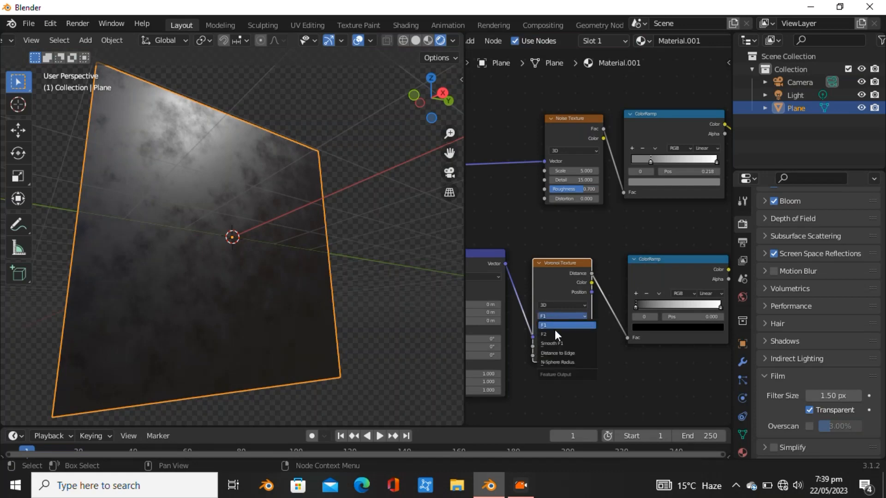
{"action": "left_click", "coordinate": [555, 331]}
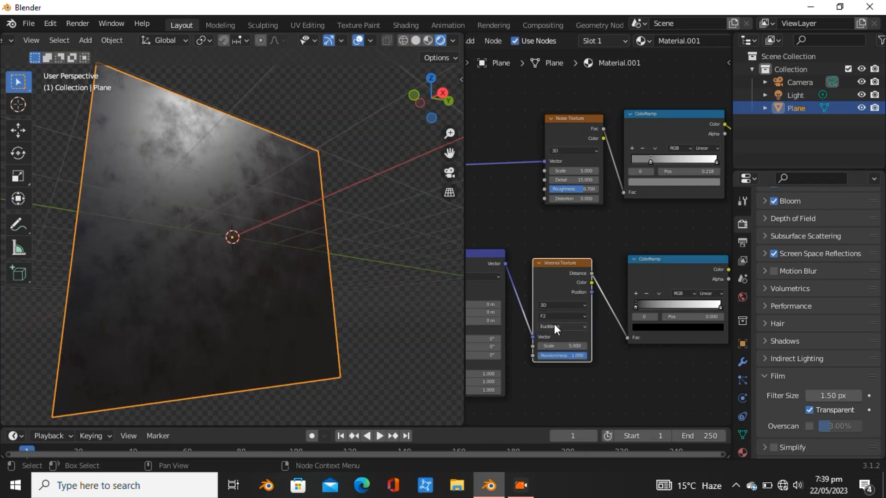
{"action": "left_click", "coordinate": [554, 326]}
{"action": "scroll", "coordinate": [529, 339], "scroll_direction": "up", "scroll_amount": 6}
{"action": "middle_click_drag", "start_coordinate": [530, 336], "coordinate": [553, 268]}
{"action": "left_click", "coordinate": [542, 309]}
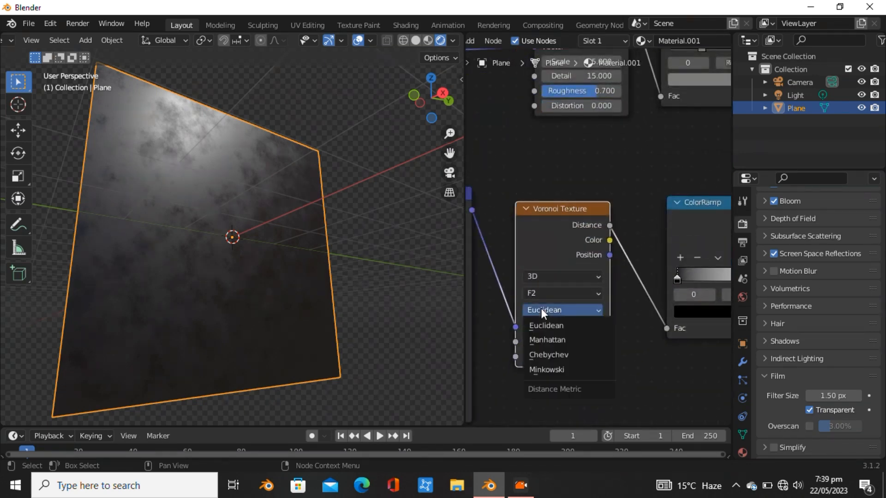
{"action": "left_click", "coordinate": [554, 356]}
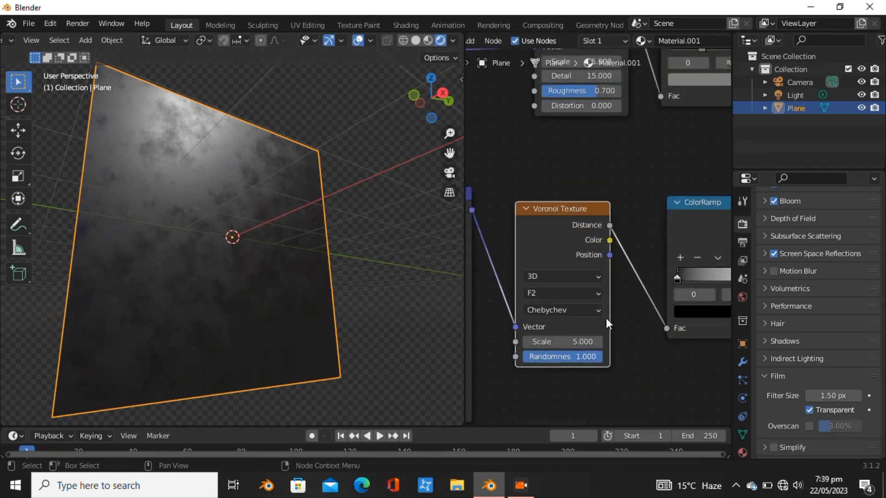
- Add a Bump node between the lower ColorRamp and the Principled BSDF, with the ColorRamp's Color output feeding its Height input
{"action": "middle_click_drag", "start_coordinate": [562, 305], "coordinate": [527, 291]}
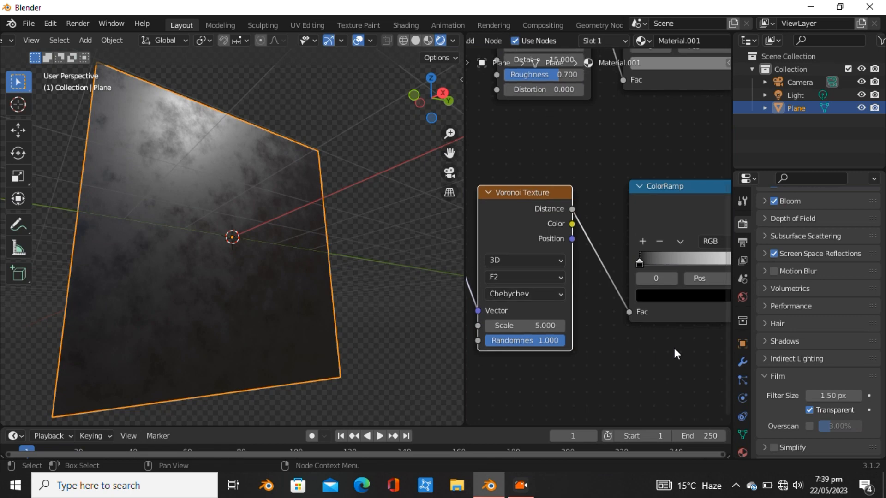
{"action": "scroll", "coordinate": [666, 332], "scroll_direction": "down", "scroll_amount": 3}
{"action": "middle_click_drag", "start_coordinate": [660, 316], "coordinate": [544, 320]}
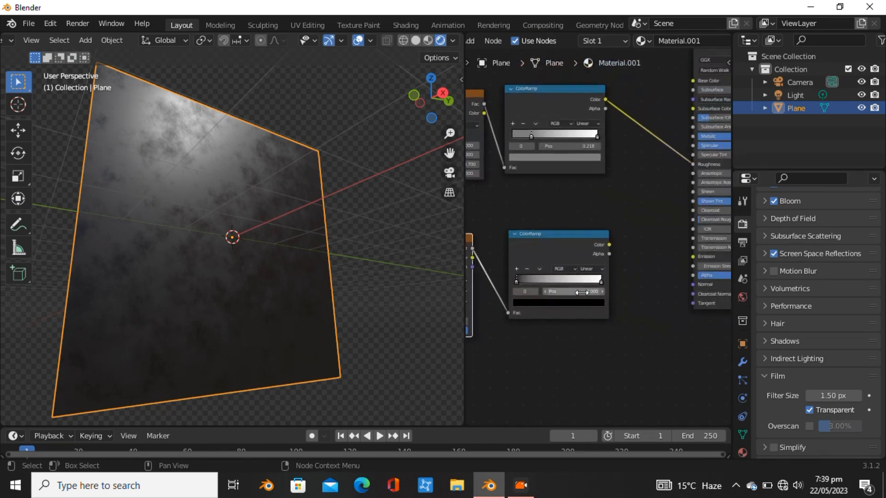
{"action": "left_click_drag", "start_coordinate": [608, 245], "coordinate": [652, 279]}
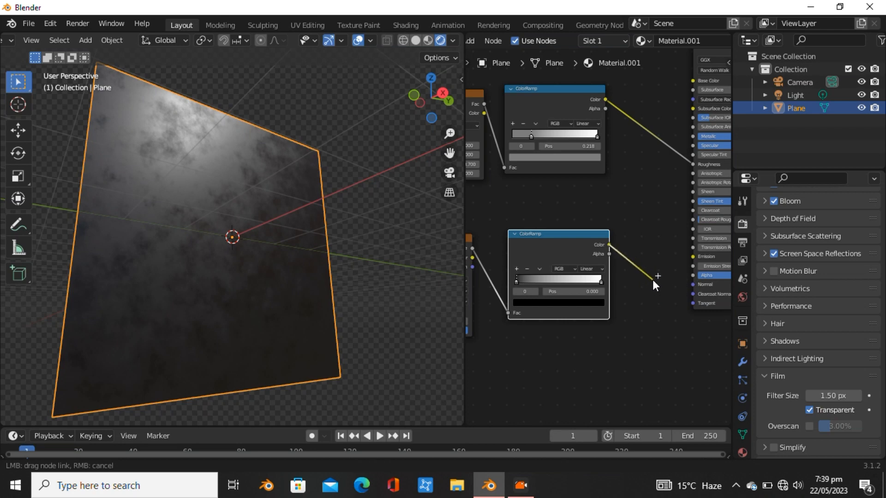
{"action": "type", "text": "um"}
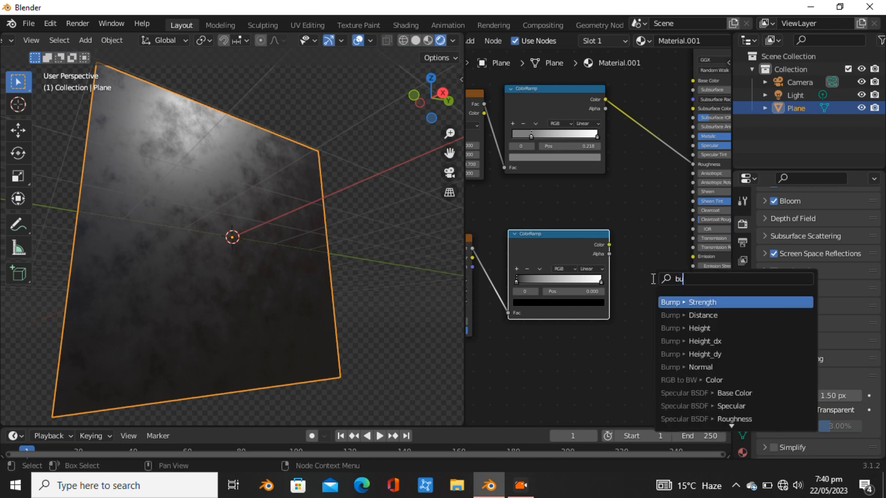
{"action": "left_click", "coordinate": [675, 328]}
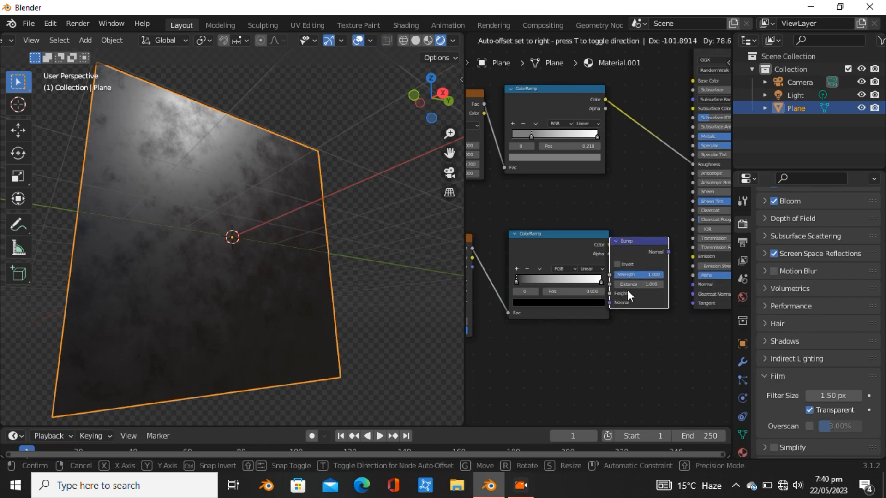
{"action": "left_click", "coordinate": [627, 290]}
- Space the lower ColorRamp away from the Bump node and connect Bump's Normal output to the Principled BSDF's Normal input
{"action": "left_click_drag", "start_coordinate": [548, 253], "coordinate": [520, 256]}
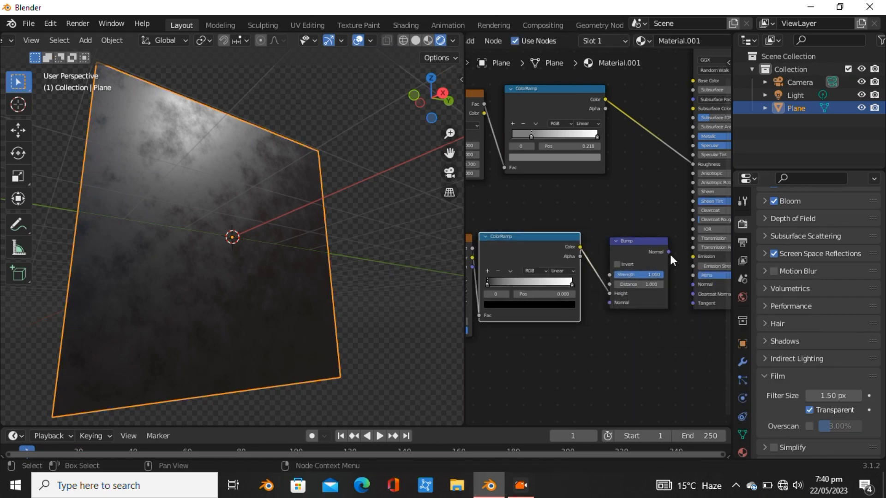
{"action": "left_click_drag", "start_coordinate": [669, 251], "coordinate": [695, 286]}
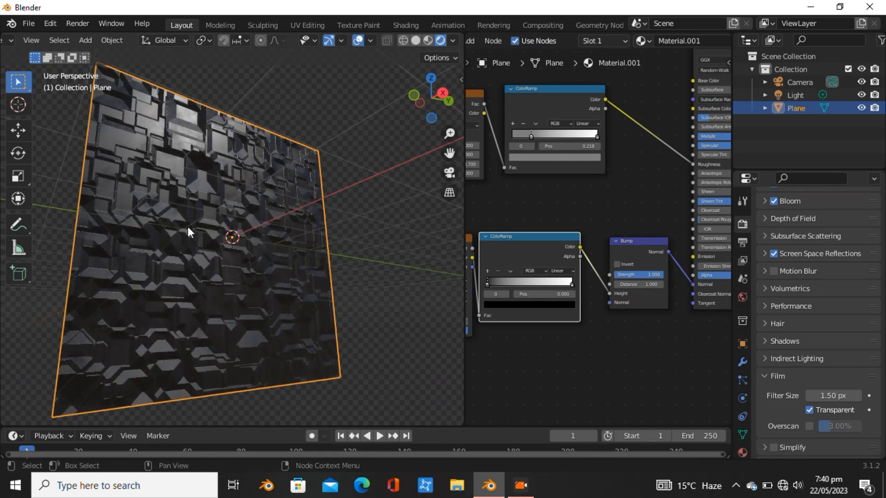
{"action": "scroll", "coordinate": [175, 240], "scroll_direction": "down", "scroll_amount": 3}
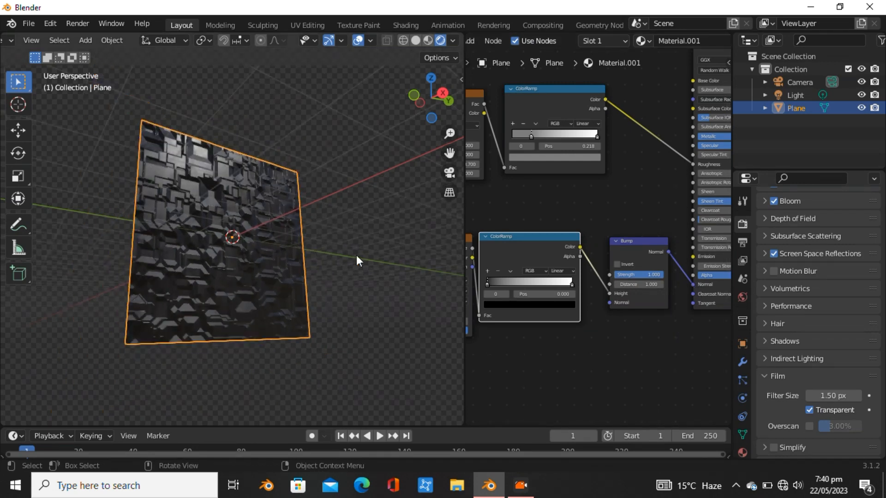
{"action": "middle_click_drag", "start_coordinate": [331, 253], "coordinate": [169, 403]}
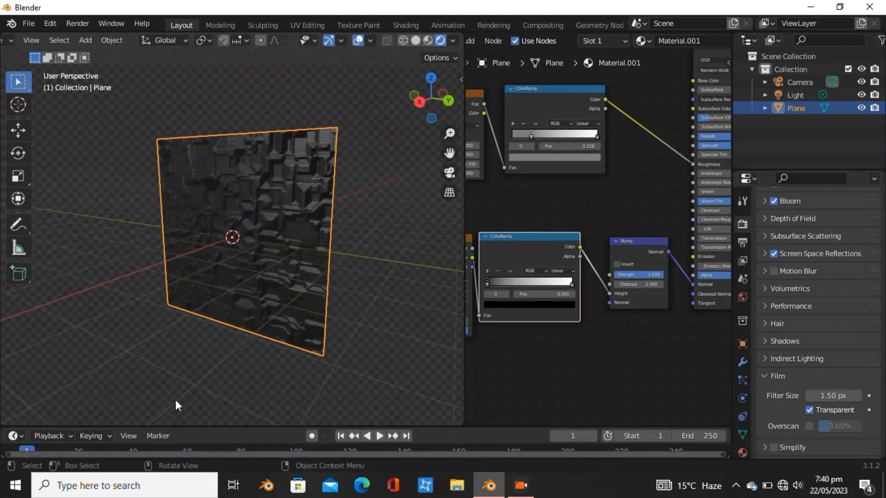
{"action": "scroll", "coordinate": [561, 337], "scroll_direction": "down", "scroll_amount": 1}
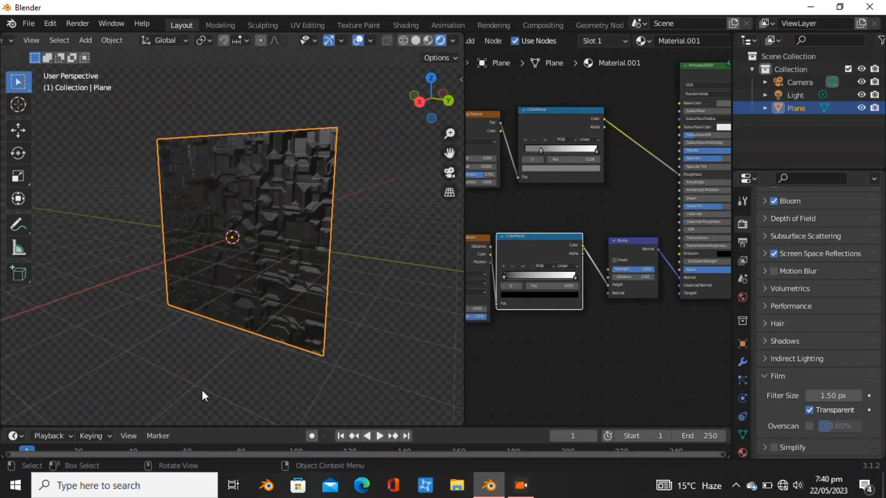
{"action": "scroll", "coordinate": [516, 310], "scroll_direction": "down", "scroll_amount": 1}
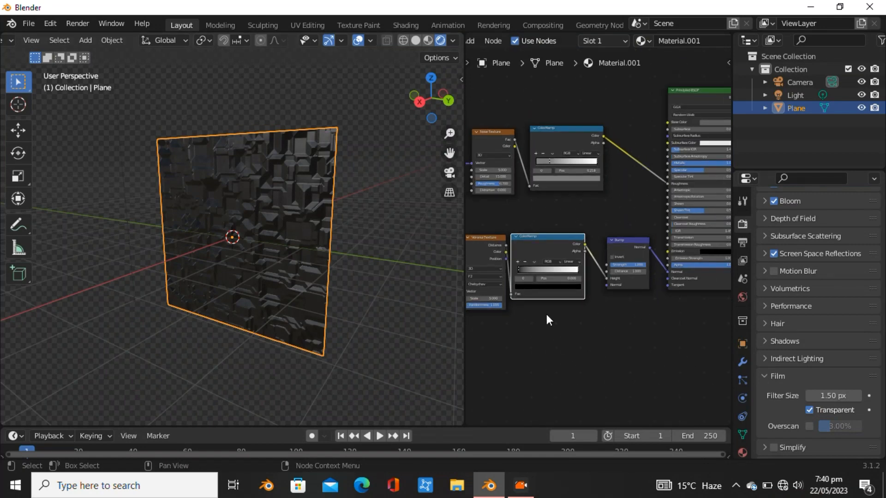
- Move the Voronoi Texture node slightly away from the lower ColorRamp to leave space between them
{"action": "middle_click_drag", "start_coordinate": [547, 315], "coordinate": [603, 310]}
{"action": "scroll", "coordinate": [603, 312], "scroll_direction": "up", "scroll_amount": 1}
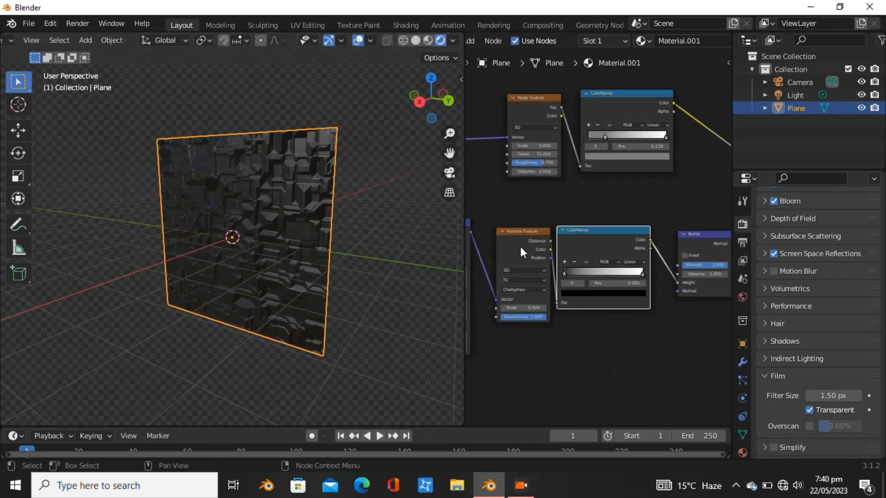
{"action": "left_click_drag", "start_coordinate": [519, 244], "coordinate": [505, 249]}
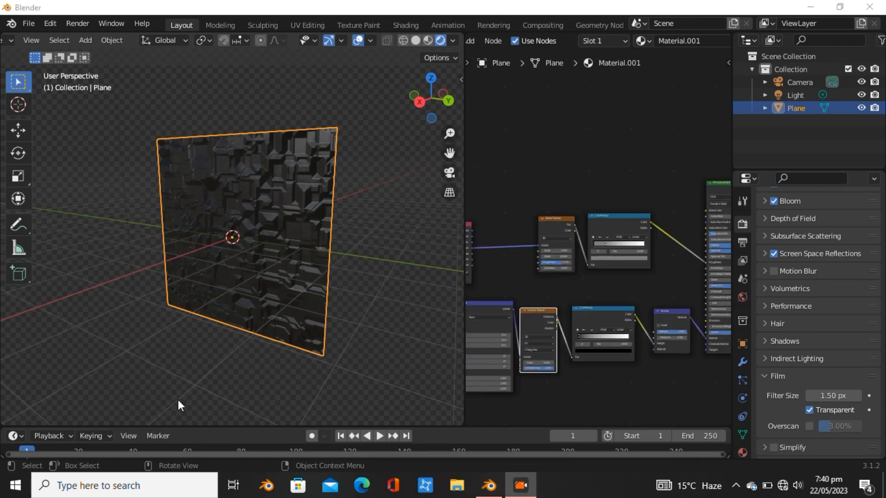
- Duplicate the roughness ColorRamp, place the copy above it, and connect the Voronoi Texture's Distance output to the copy's Fac
{"action": "left_click", "coordinate": [617, 220]}
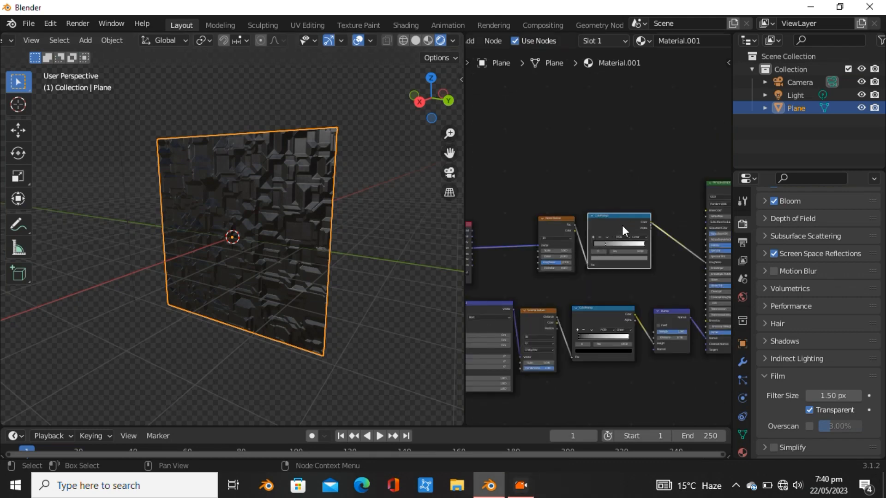
{"action": "key", "text": "shift+d"}
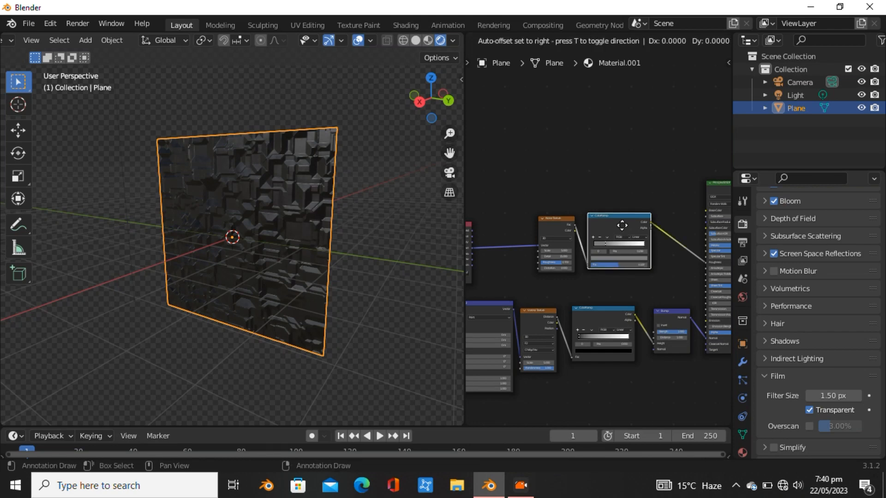
{"action": "left_click", "coordinate": [622, 154]}
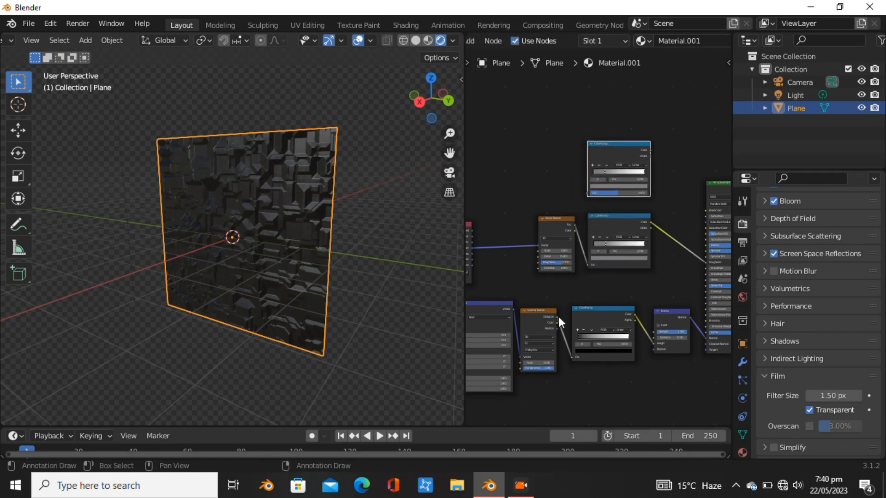
{"action": "left_click_drag", "start_coordinate": [557, 317], "coordinate": [586, 193]}
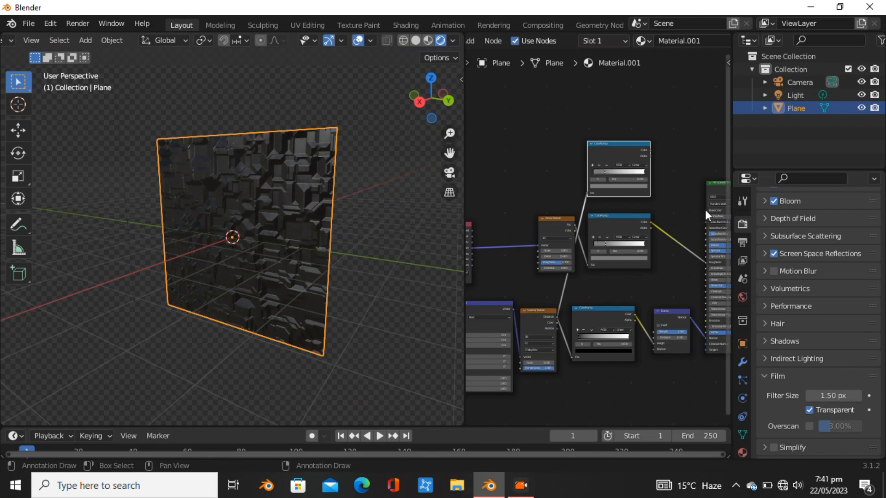
- Shift the duplicated ColorRamp slightly, set its first stop to about position 0.009, and change its interpolation to Constant
{"action": "scroll", "coordinate": [671, 230], "scroll_direction": "up", "scroll_amount": 3}
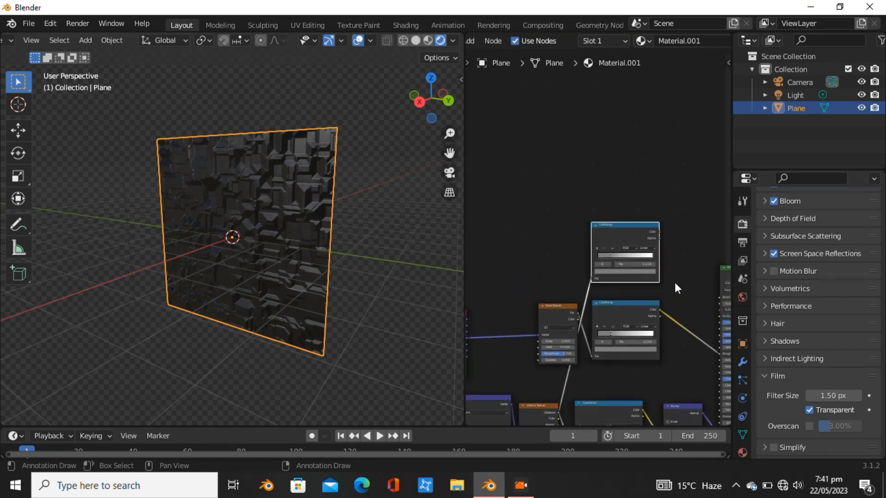
{"action": "scroll", "coordinate": [657, 299], "scroll_direction": "up", "scroll_amount": 2}
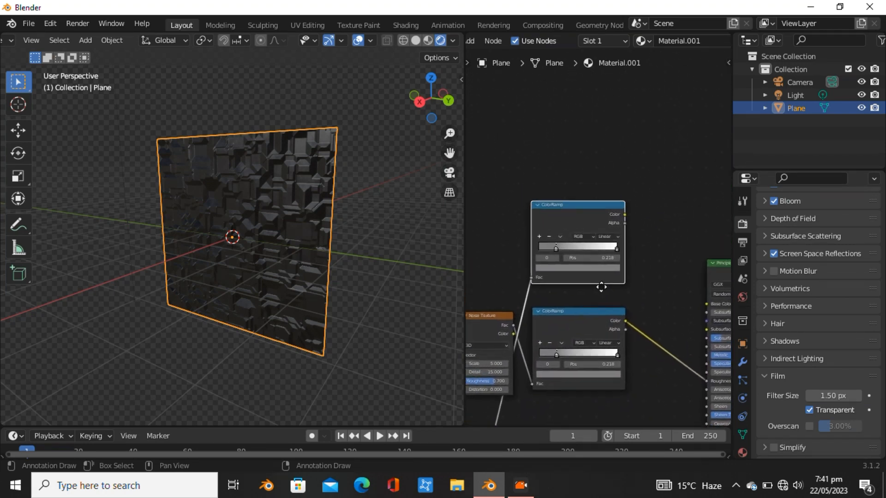
{"action": "middle_click_drag", "start_coordinate": [571, 300], "coordinate": [621, 329]}
{"action": "scroll", "coordinate": [590, 306], "scroll_direction": "up", "scroll_amount": 2}
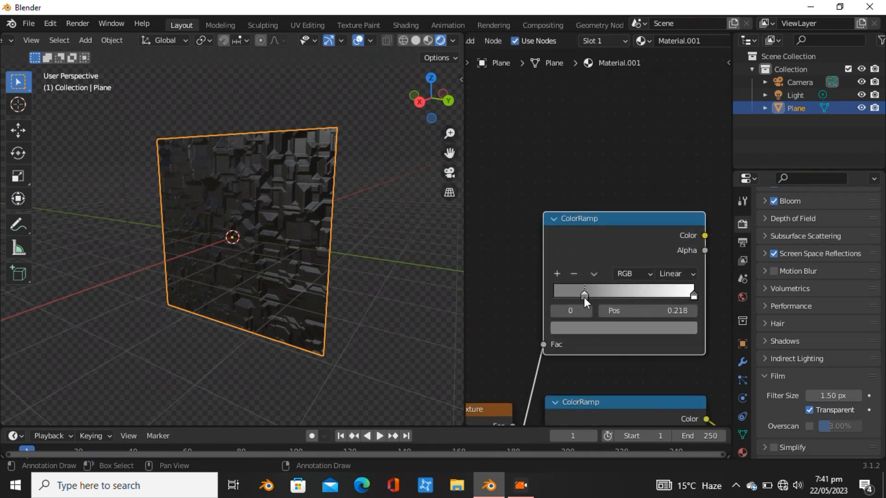
{"action": "key", "text": "g"}
{"action": "left_click", "coordinate": [563, 296]}
{"action": "left_click_drag", "start_coordinate": [563, 295], "coordinate": [533, 296]}
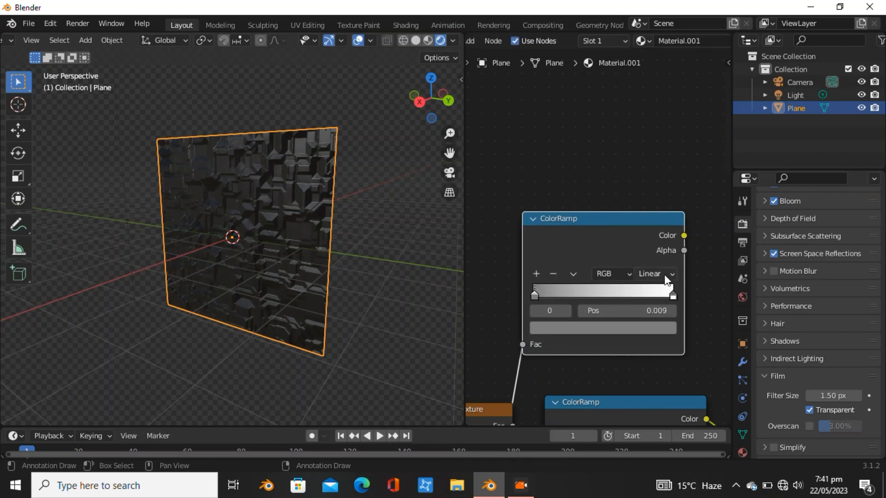
{"action": "left_click", "coordinate": [666, 275]}
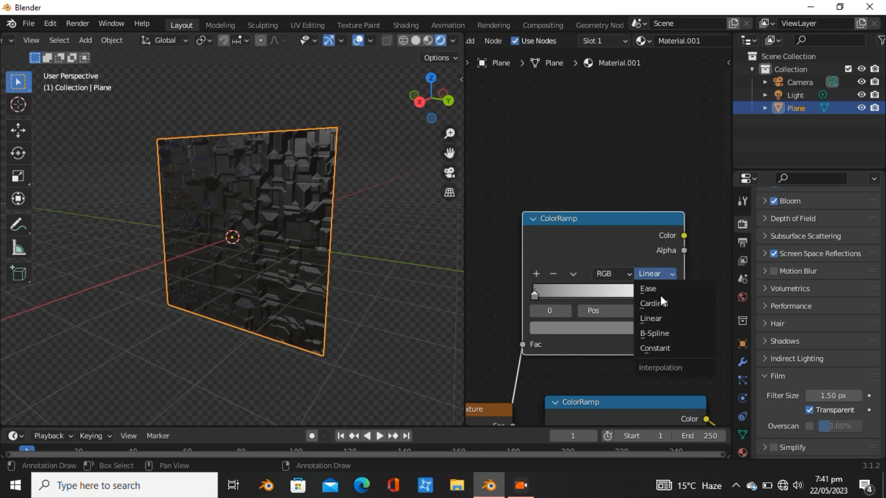
{"action": "left_click", "coordinate": [655, 347]}
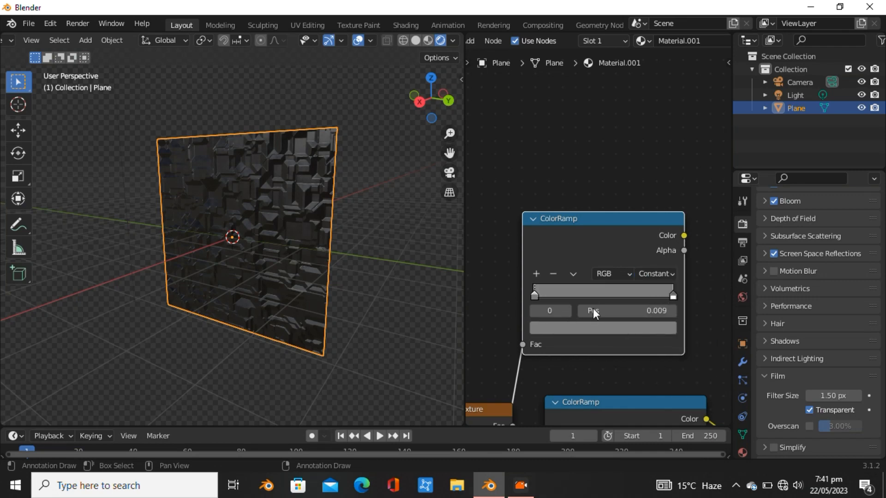
- Darken the duplicated ColorRamp's first stop to near black, value 0.003, and move the white stop to about position 0.327
{"action": "left_click", "coordinate": [556, 327]}
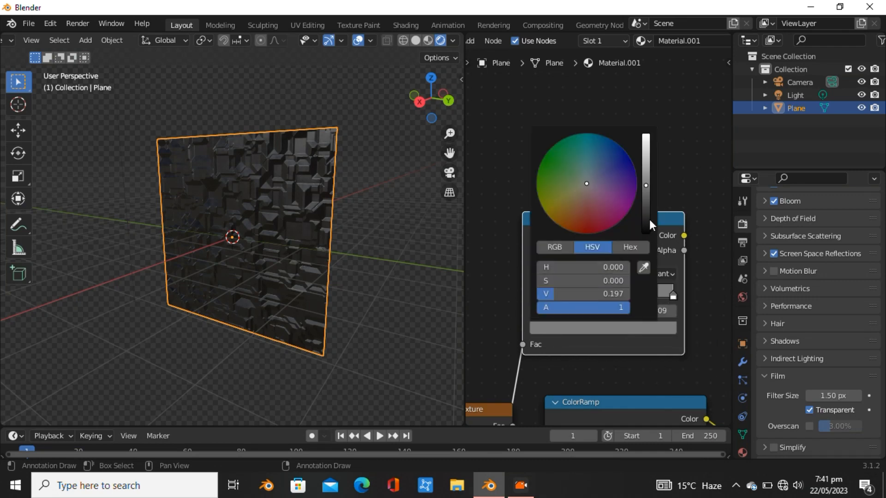
{"action": "left_click", "coordinate": [642, 230]}
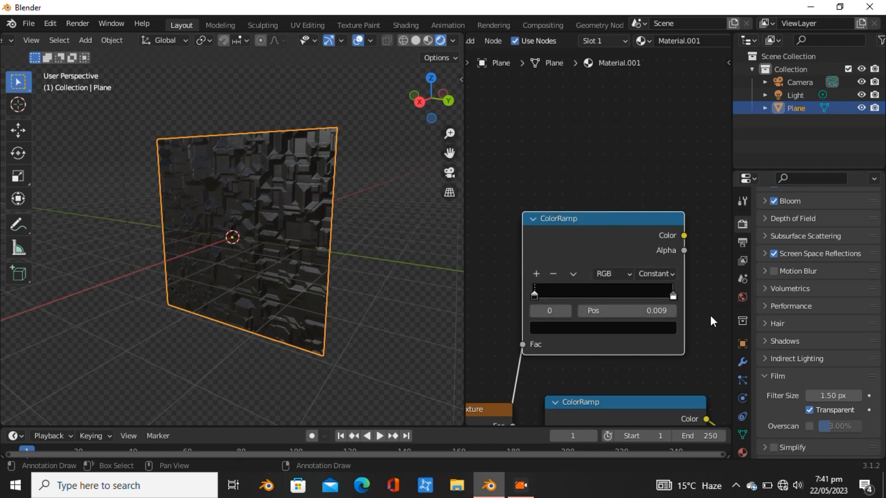
{"action": "left_click", "coordinate": [674, 295]}
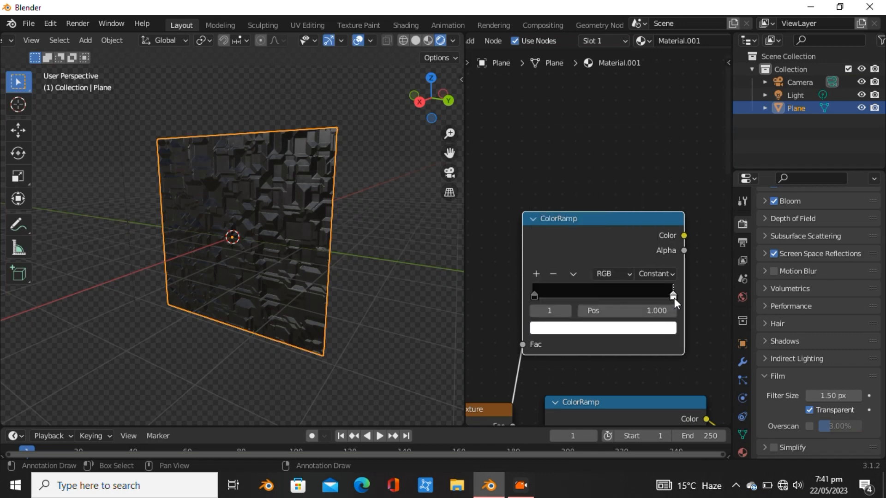
{"action": "left_click_drag", "start_coordinate": [673, 295], "coordinate": [574, 292]}
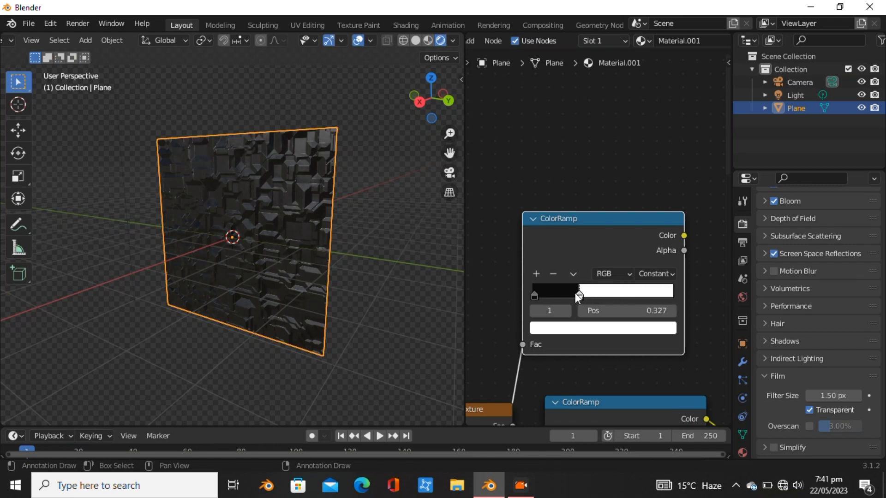
- Recolor the first stop dark grey with value about 0.037 and the second stop mid grey with value about 0.187
{"action": "left_click", "coordinate": [534, 294]}
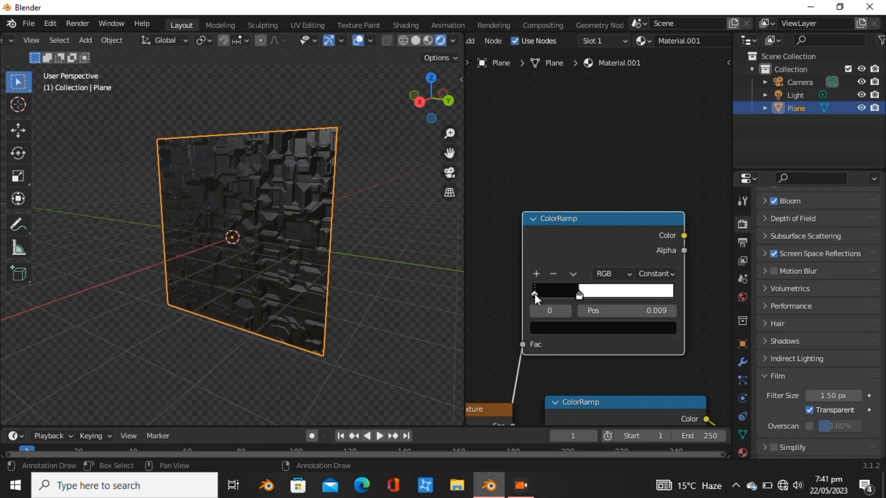
{"action": "left_click", "coordinate": [591, 328]}
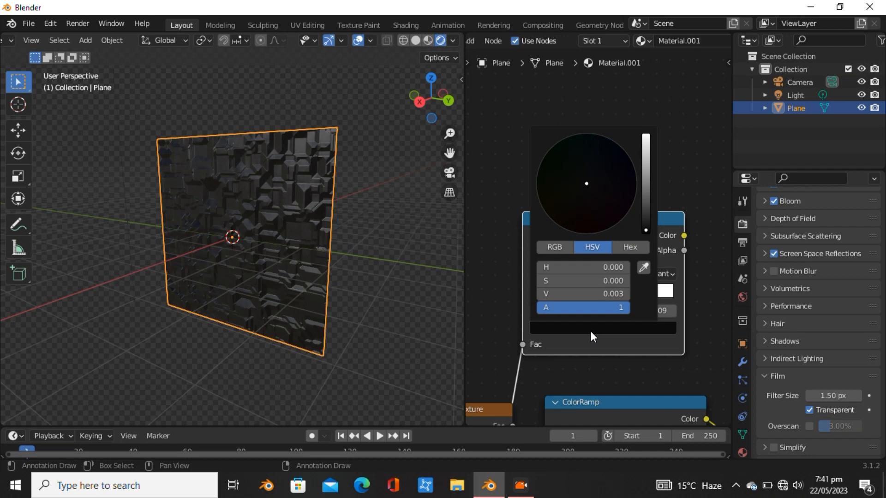
{"action": "left_click", "coordinate": [647, 212]}
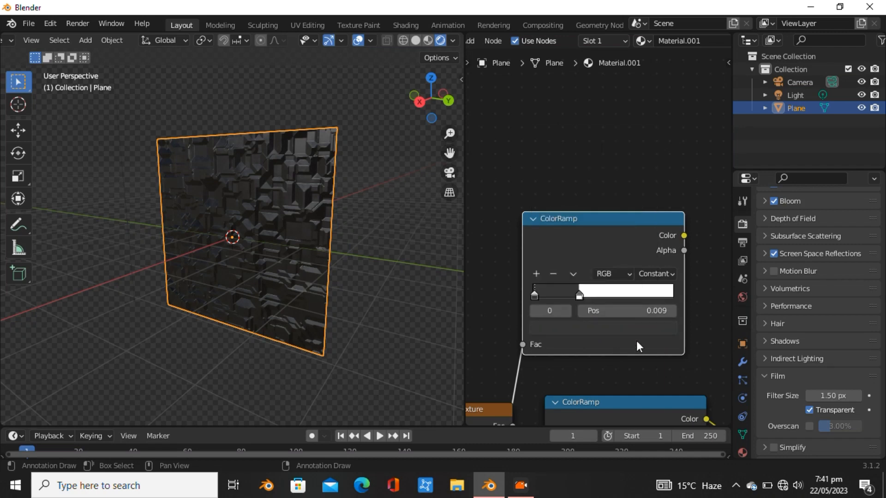
{"action": "left_click", "coordinate": [579, 295]}
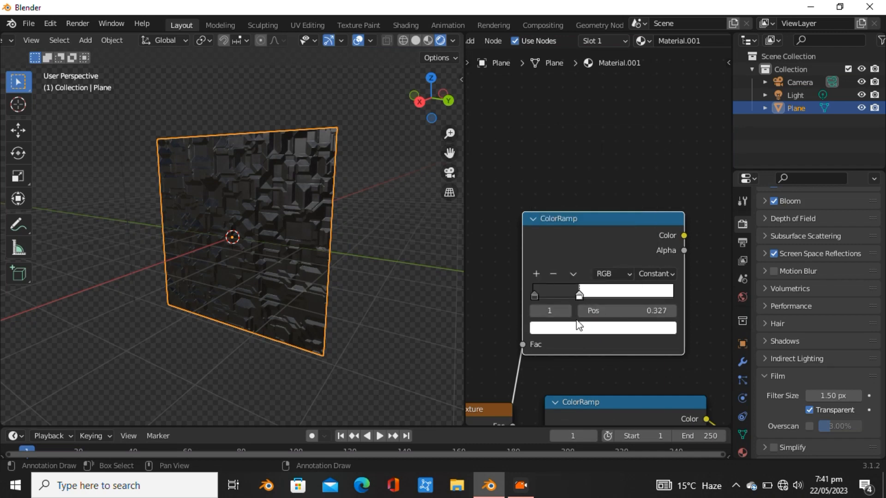
{"action": "left_click", "coordinate": [582, 330]}
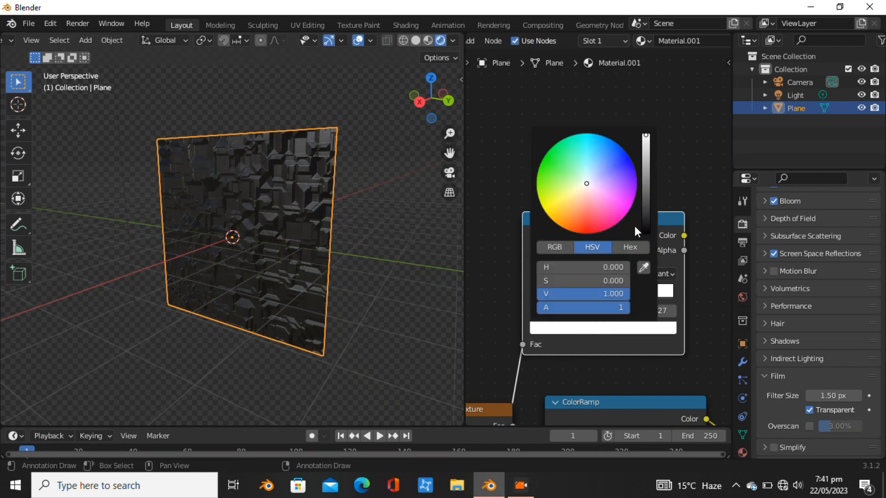
{"action": "left_click", "coordinate": [646, 187]}
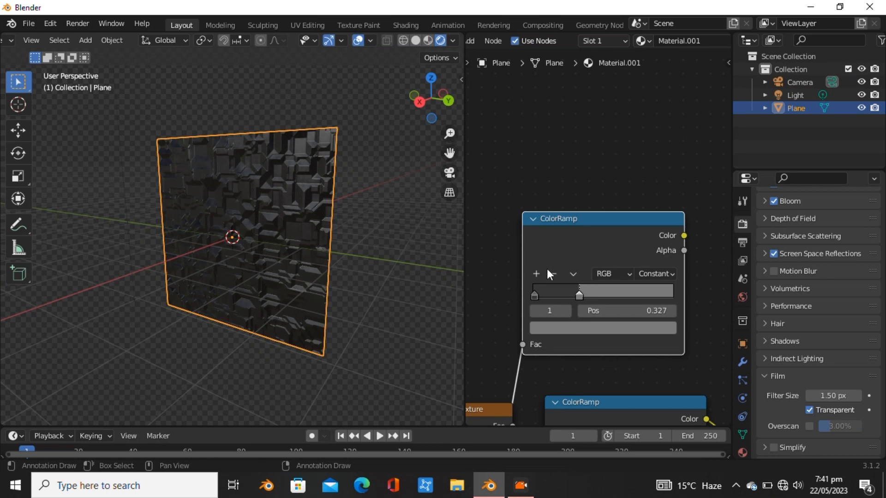
- Add a dark grey stop at about position 0.568 and an orange-brown stop at about 0.630 to the duplicated ColorRamp
{"action": "left_click", "coordinate": [536, 274]}
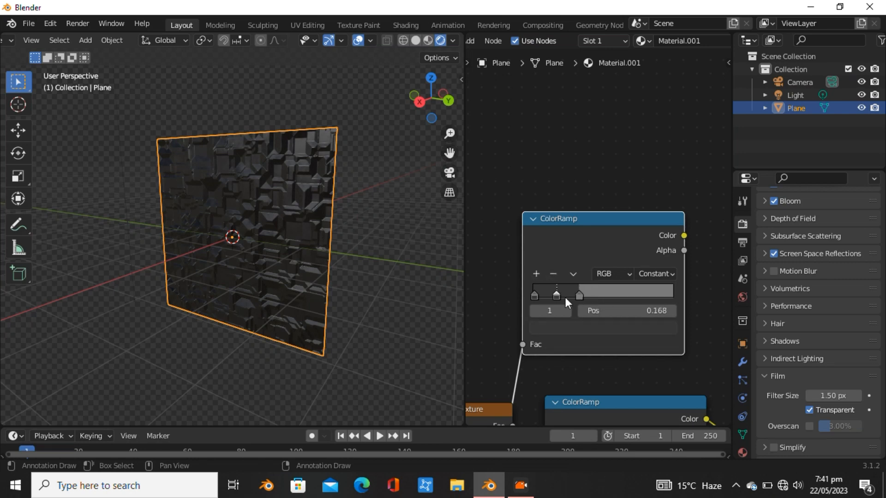
{"action": "left_click_drag", "start_coordinate": [562, 295], "coordinate": [617, 292]}
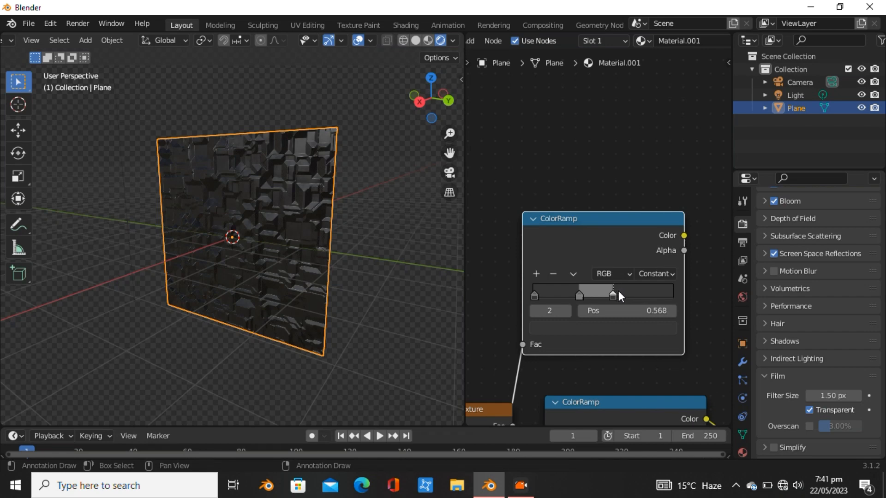
{"action": "left_click", "coordinate": [535, 274]}
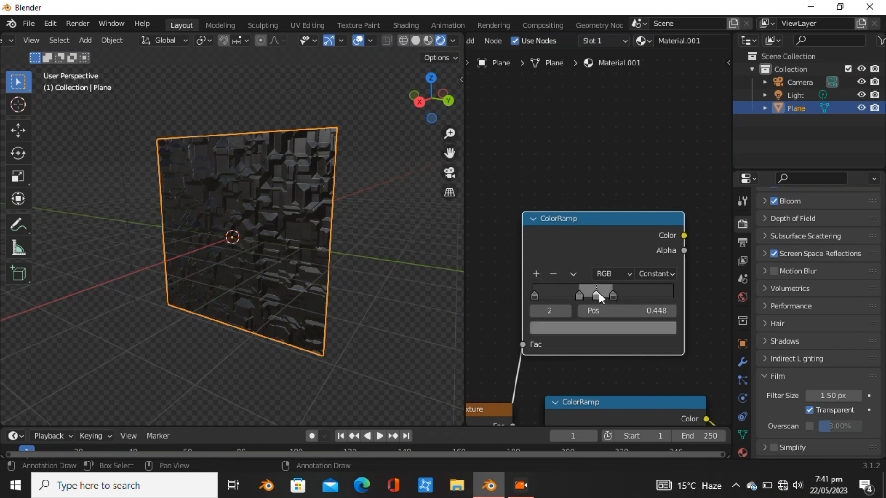
{"action": "left_click_drag", "start_coordinate": [599, 295], "coordinate": [627, 293]}
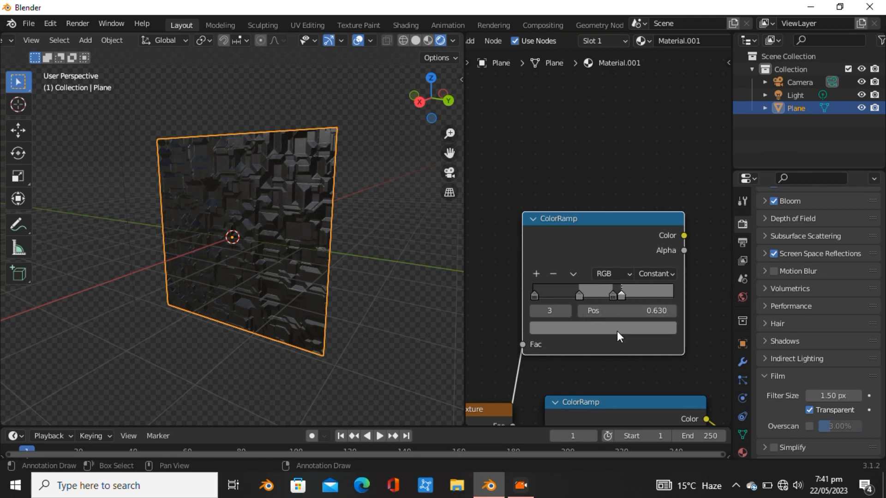
{"action": "left_click", "coordinate": [617, 331]}
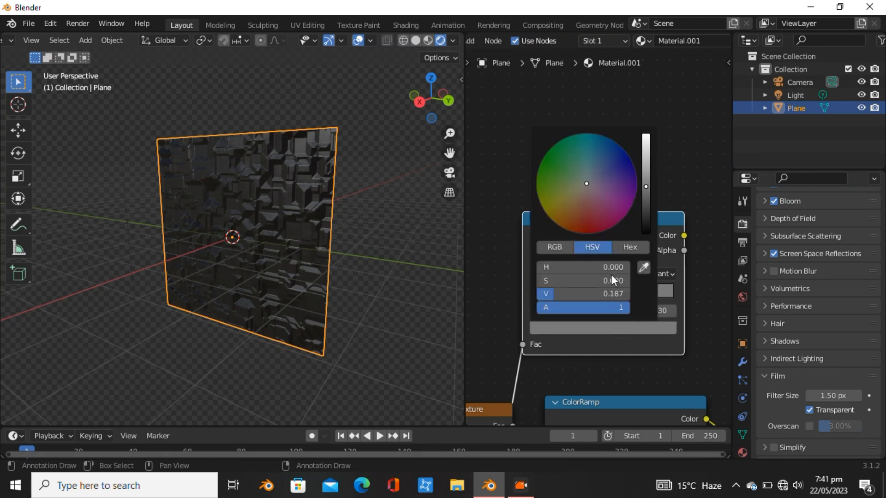
{"action": "left_click", "coordinate": [557, 218]}
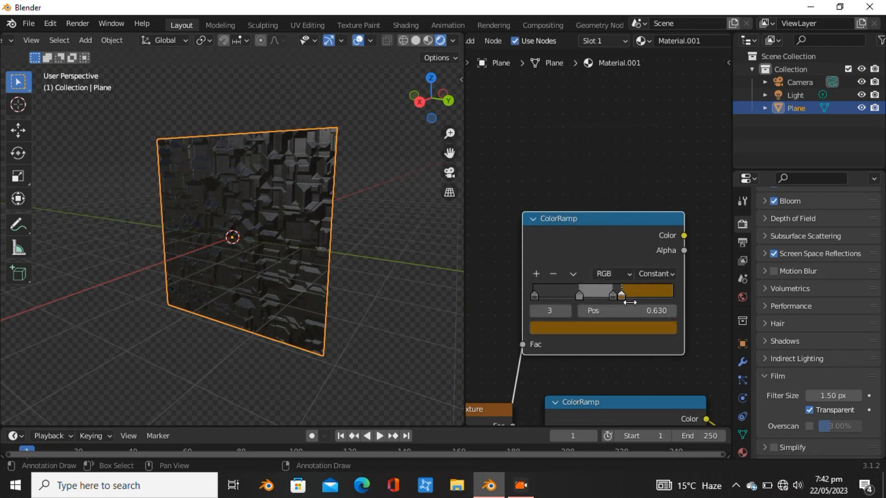
- Add a stop just past the orange-brown one, at about position 0.685, and color it a medium-dark grey
{"action": "left_click", "coordinate": [536, 273]}
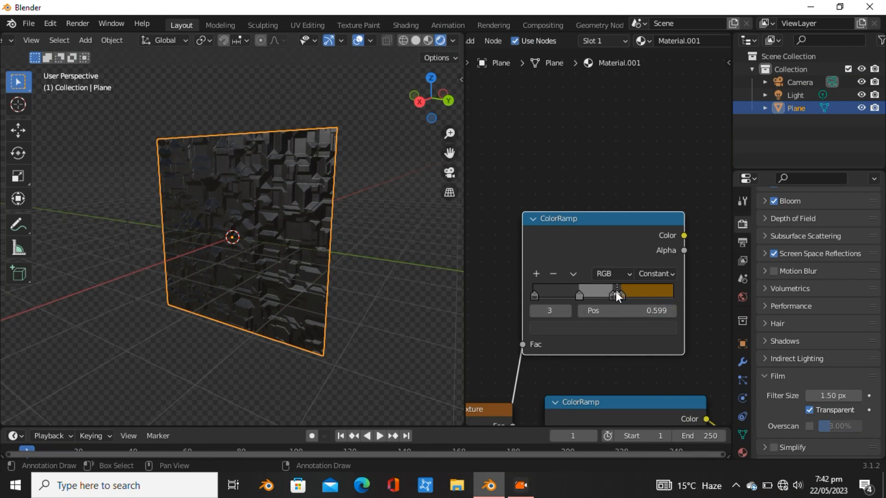
{"action": "left_click_drag", "start_coordinate": [616, 292], "coordinate": [627, 293]}
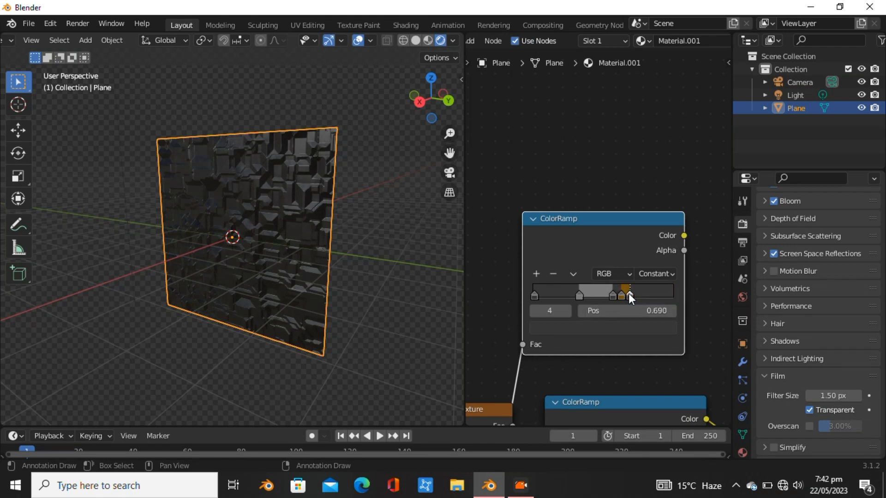
{"action": "left_click", "coordinate": [598, 328]}
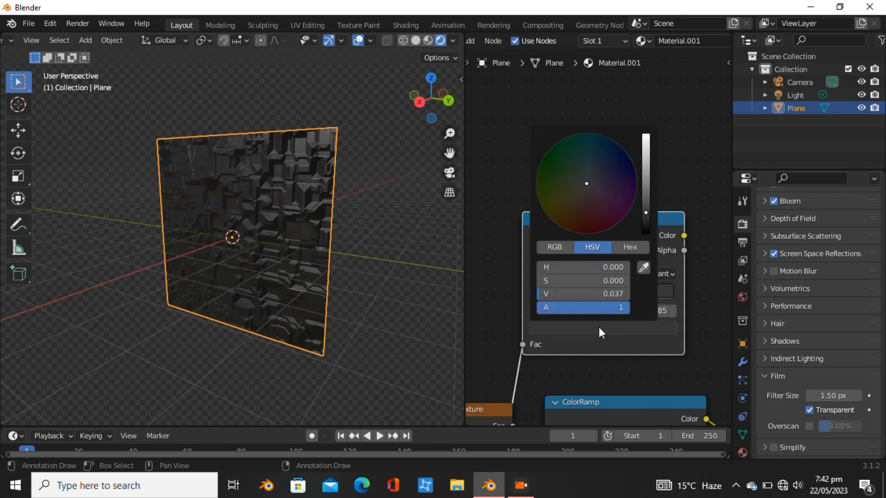
{"action": "left_click", "coordinate": [645, 199]}
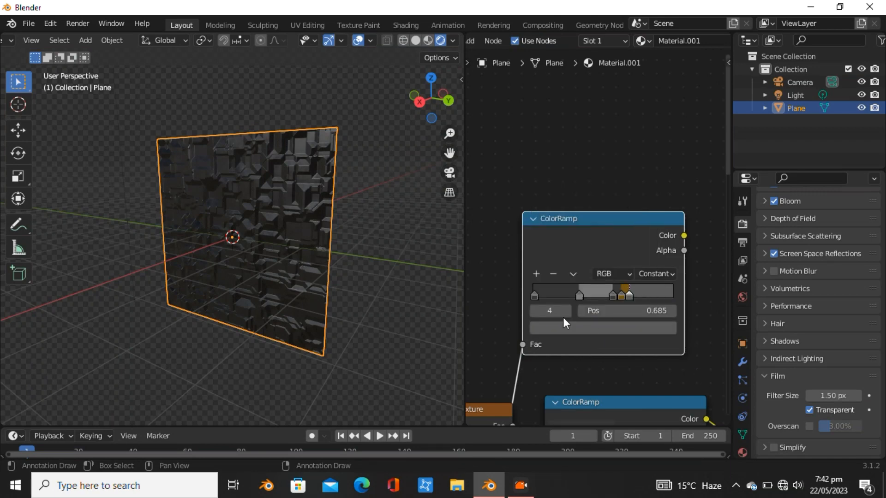
- Add another stop beyond the one at 0.685 and color it dark brown with value about 0.046
{"action": "left_click", "coordinate": [534, 273]}
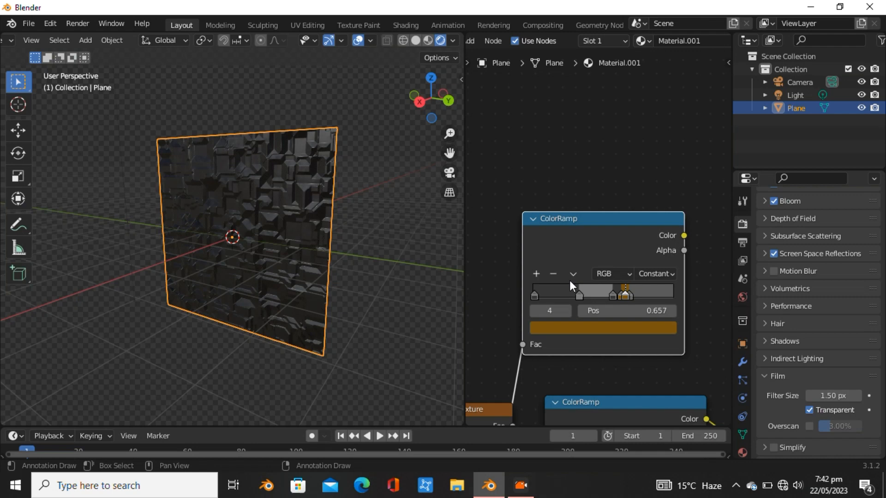
{"action": "left_click", "coordinate": [639, 295], "text": "ctrl"}
{"action": "left_click", "coordinate": [630, 326]}
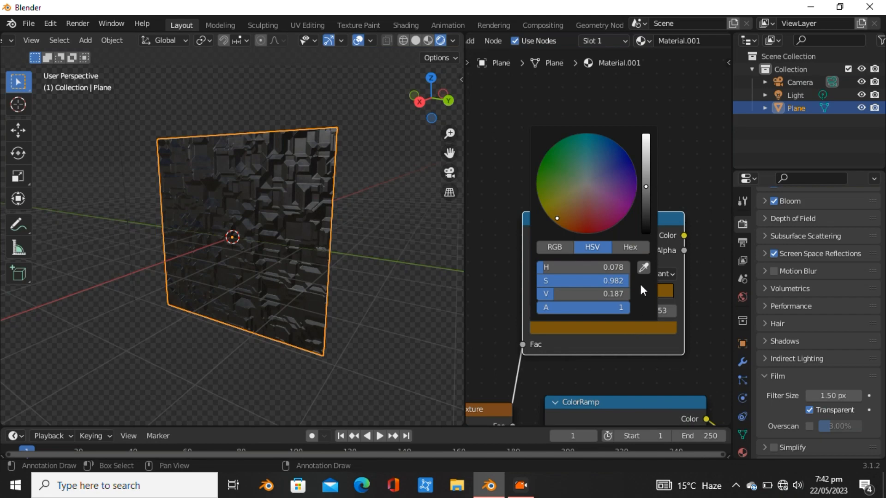
{"action": "left_click", "coordinate": [646, 210]}
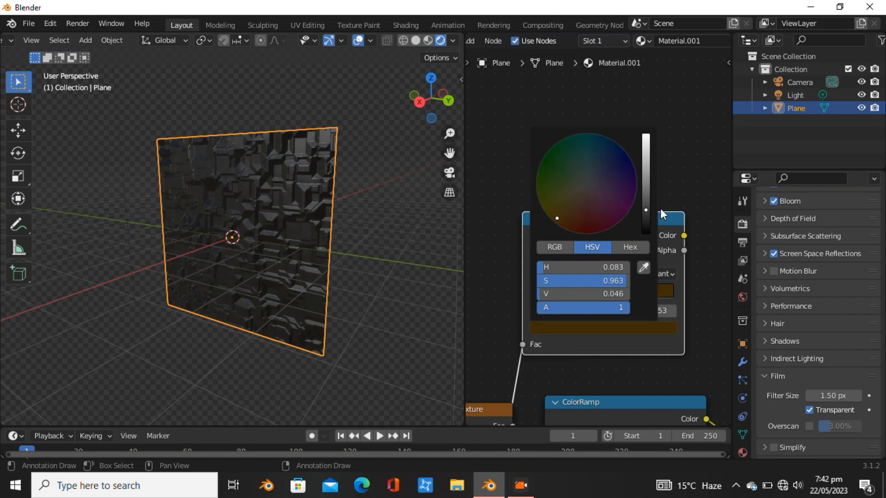
- Make the last color ramp stop a near-neutral dark grey with saturation about 0.072, and connect the ramp's Color output to Base Color
{"action": "left_click", "coordinate": [586, 181]}
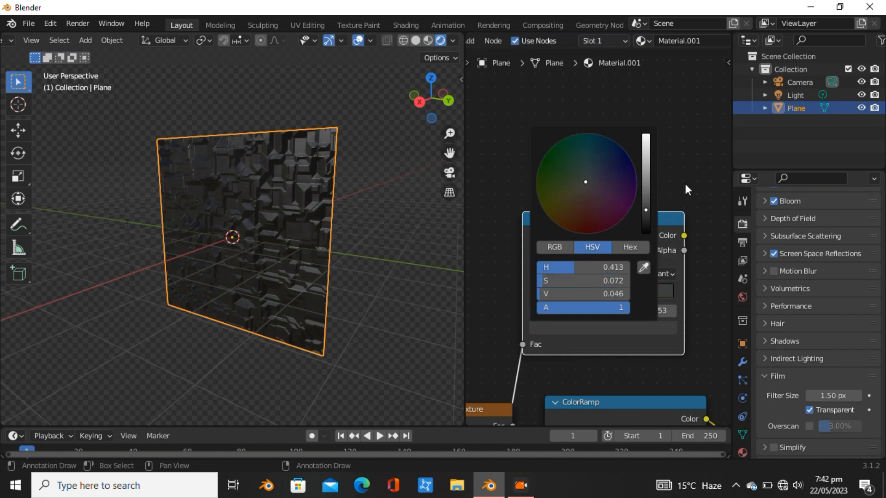
{"action": "scroll", "coordinate": [578, 284], "scroll_direction": "down", "scroll_amount": 3}
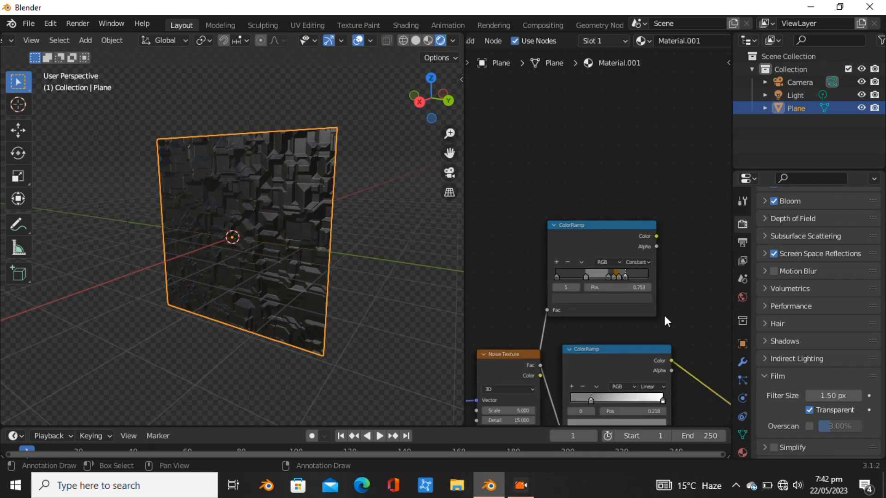
{"action": "middle_click_drag", "start_coordinate": [663, 314], "coordinate": [591, 306]}
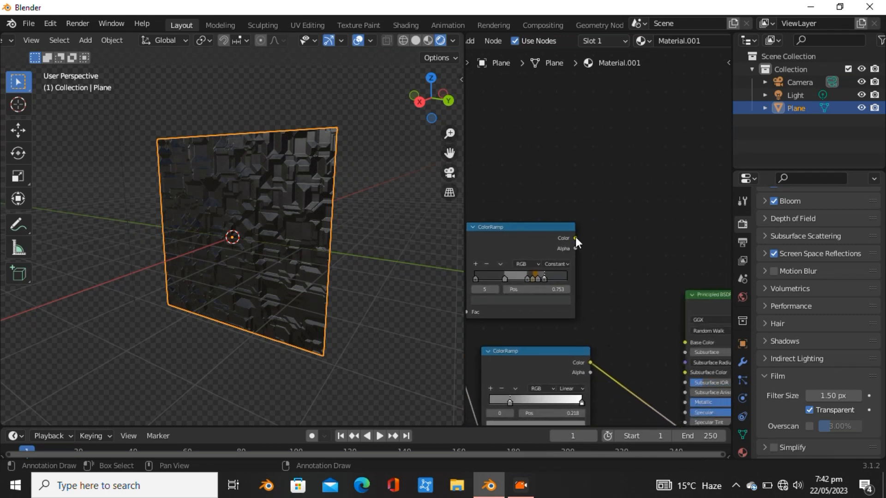
{"action": "left_click_drag", "start_coordinate": [575, 237], "coordinate": [684, 342]}
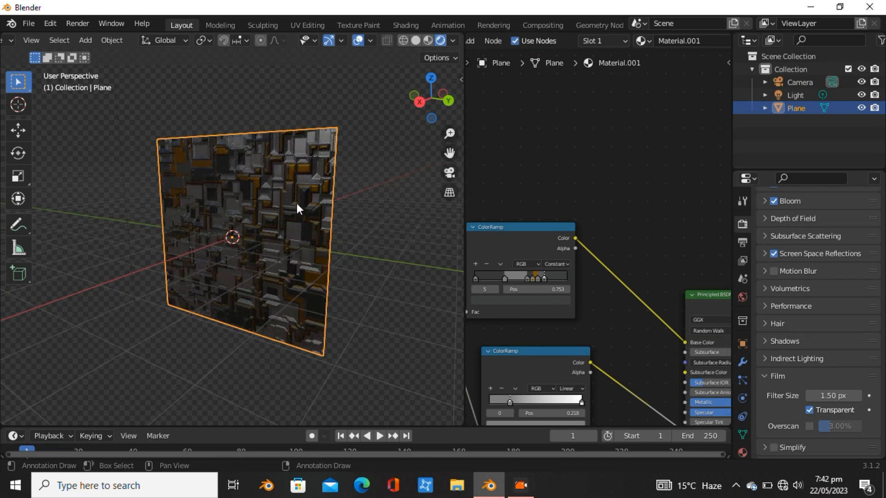
- Darken the mid-grey stop at position 0.327 of the base color ramp to a dark grey
{"action": "scroll", "coordinate": [220, 209], "scroll_direction": "up", "scroll_amount": 5}
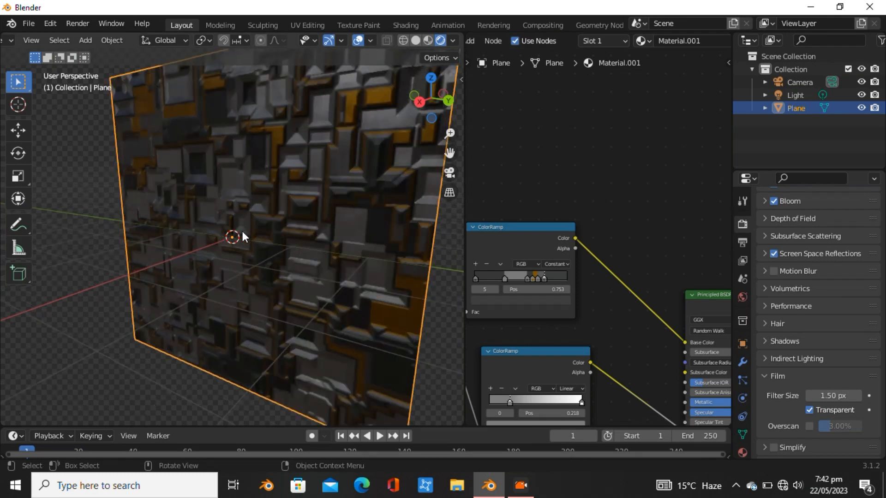
{"action": "scroll", "coordinate": [242, 231], "scroll_direction": "up", "scroll_amount": 2}
{"action": "scroll", "coordinate": [270, 260], "scroll_direction": "up", "scroll_amount": 1}
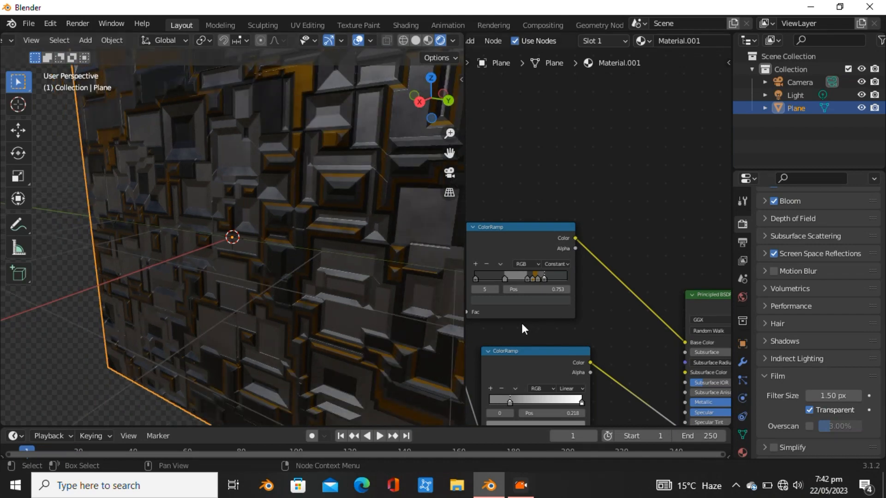
{"action": "scroll", "coordinate": [521, 323], "scroll_direction": "up", "scroll_amount": 2}
{"action": "scroll", "coordinate": [595, 332], "scroll_direction": "up", "scroll_amount": 1}
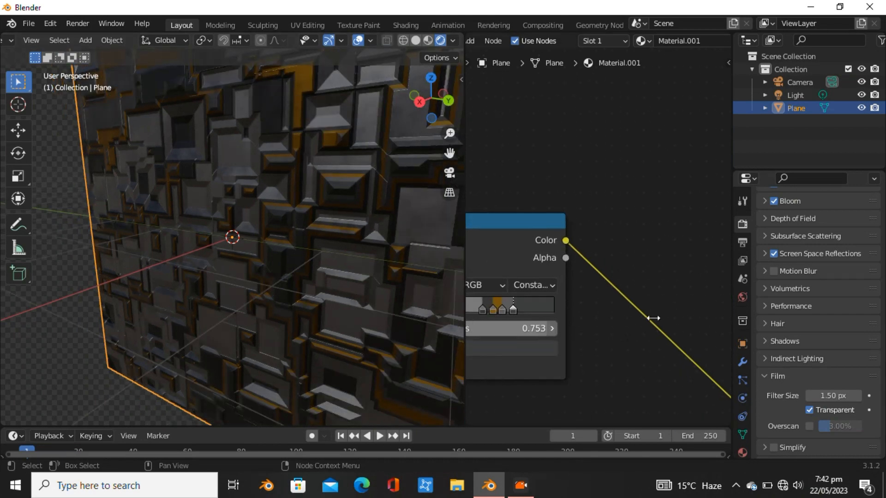
{"action": "middle_click_drag", "start_coordinate": [668, 306], "coordinate": [568, 313]}
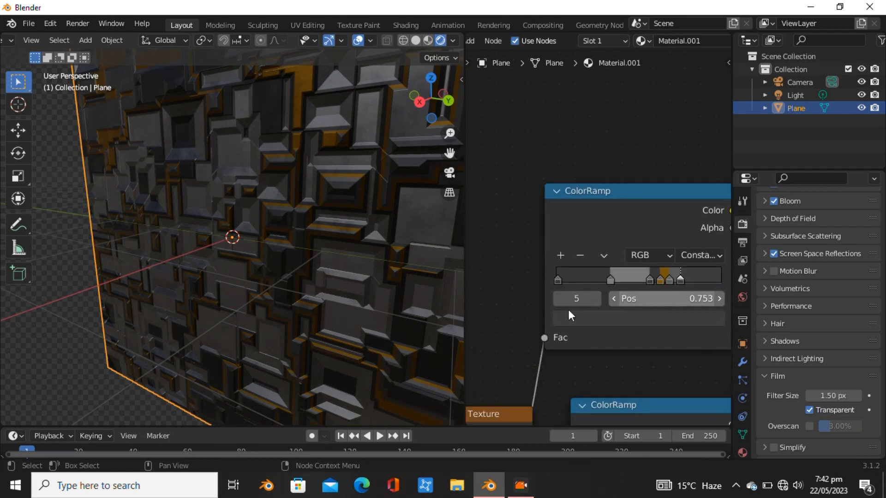
{"action": "left_click", "coordinate": [609, 283]}
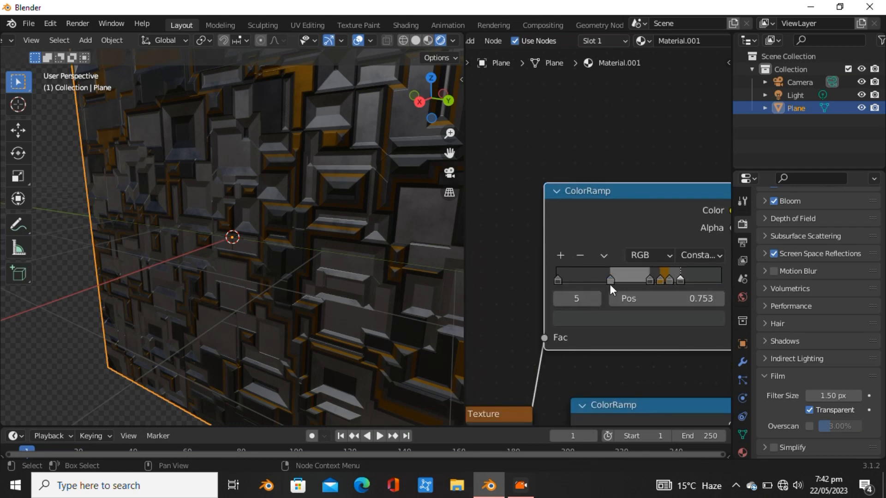
{"action": "left_click", "coordinate": [621, 320]}
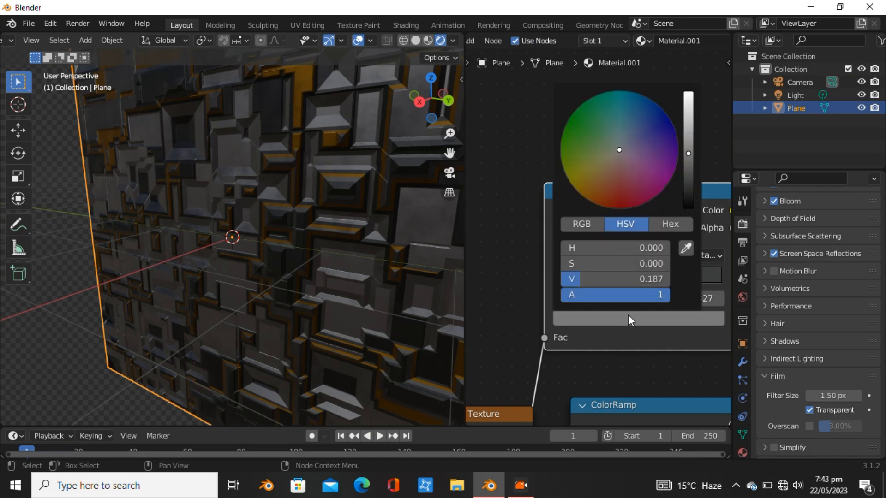
{"action": "left_click", "coordinate": [689, 176]}
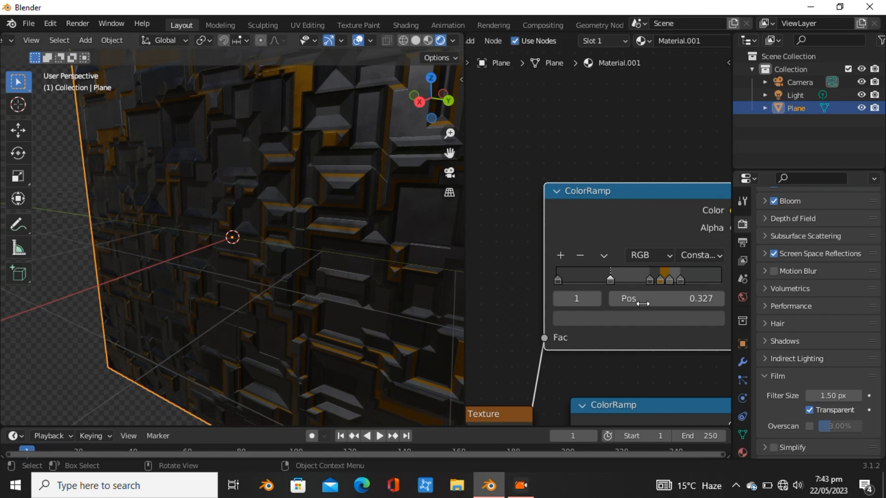
- Move the orange-brown stop to about position 0.652 and the grey stop after it to about 0.712
{"action": "scroll", "coordinate": [646, 323], "scroll_direction": "down", "scroll_amount": 2}
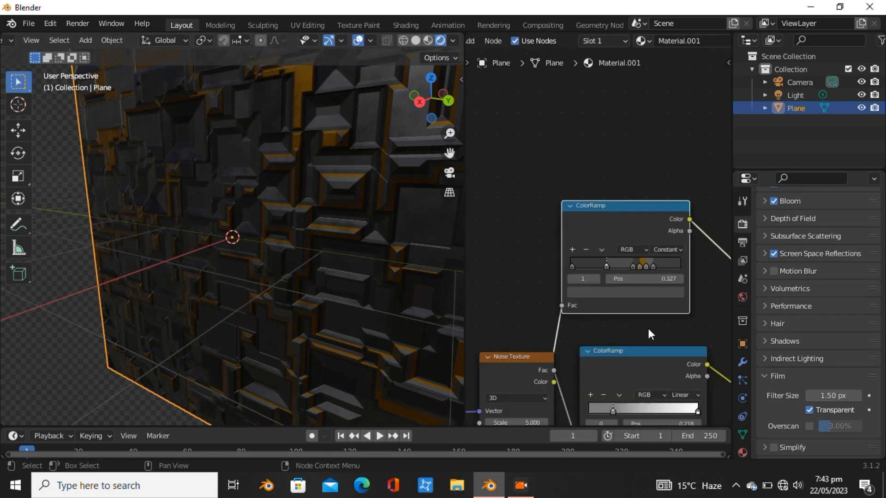
{"action": "scroll", "coordinate": [657, 333], "scroll_direction": "down", "scroll_amount": 1}
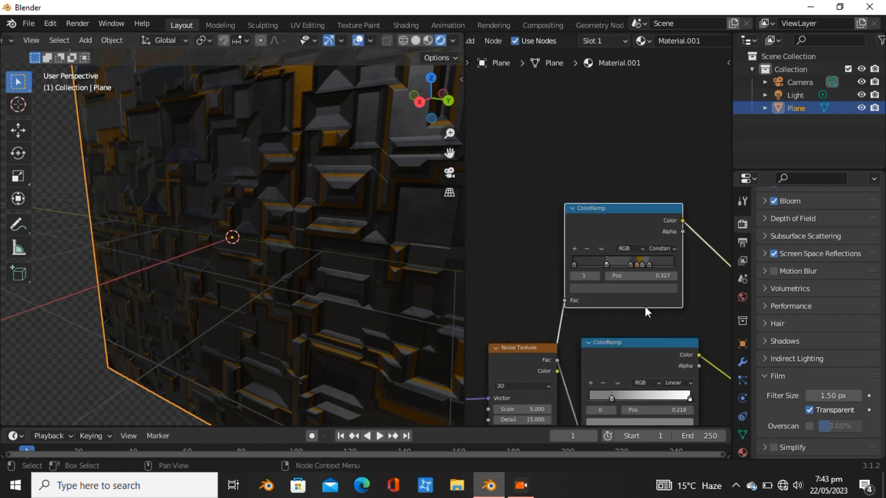
{"action": "scroll", "coordinate": [644, 306], "scroll_direction": "up", "scroll_amount": 3}
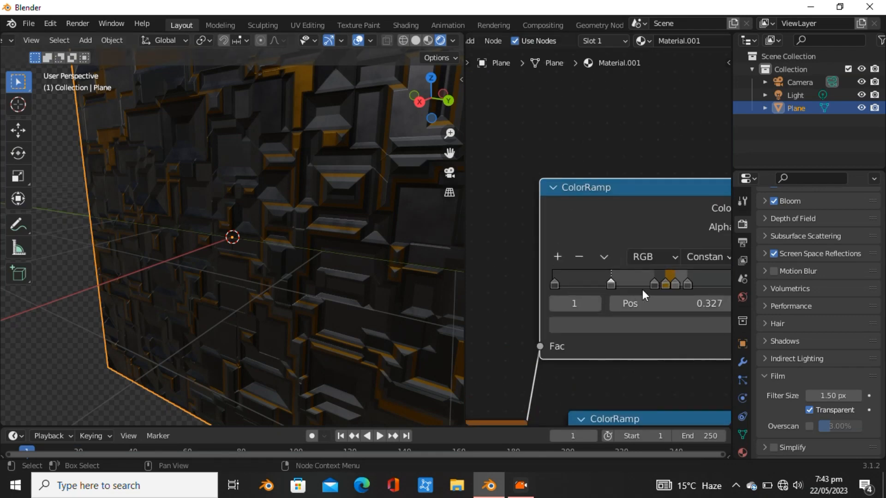
{"action": "left_click_drag", "start_coordinate": [663, 283], "coordinate": [672, 284]}
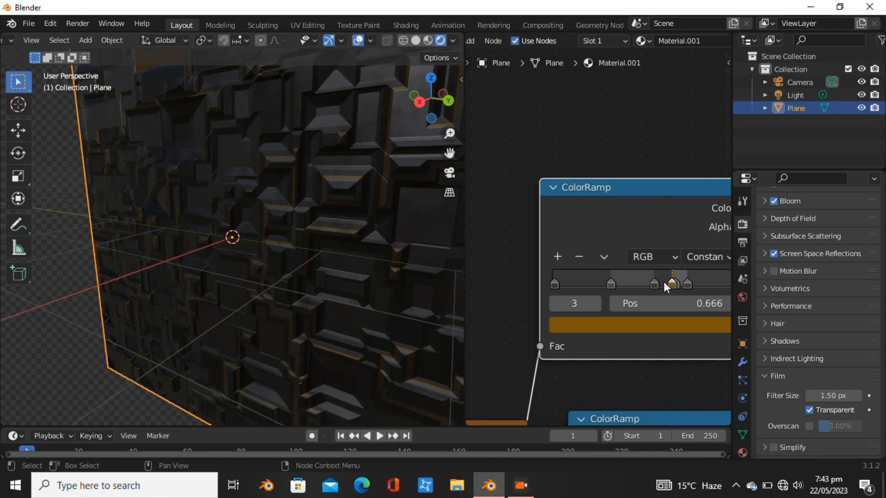
{"action": "left_click_drag", "start_coordinate": [663, 281], "coordinate": [660, 310]}
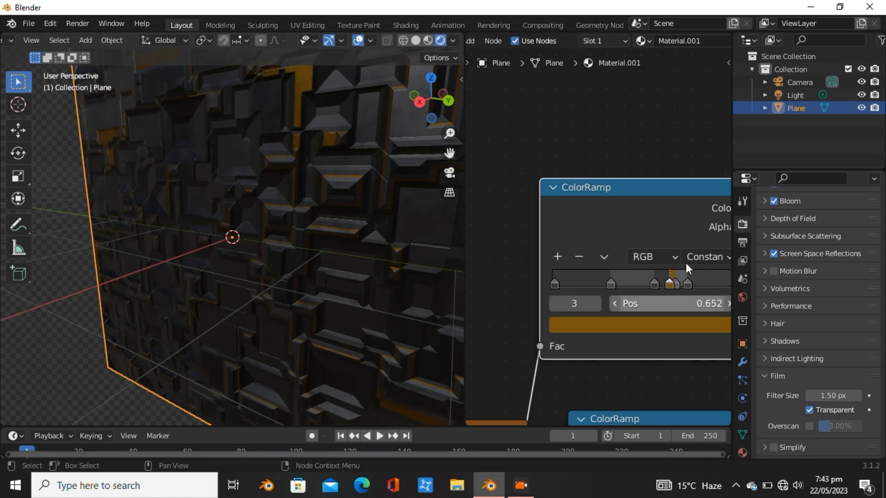
{"action": "left_click", "coordinate": [669, 282]}
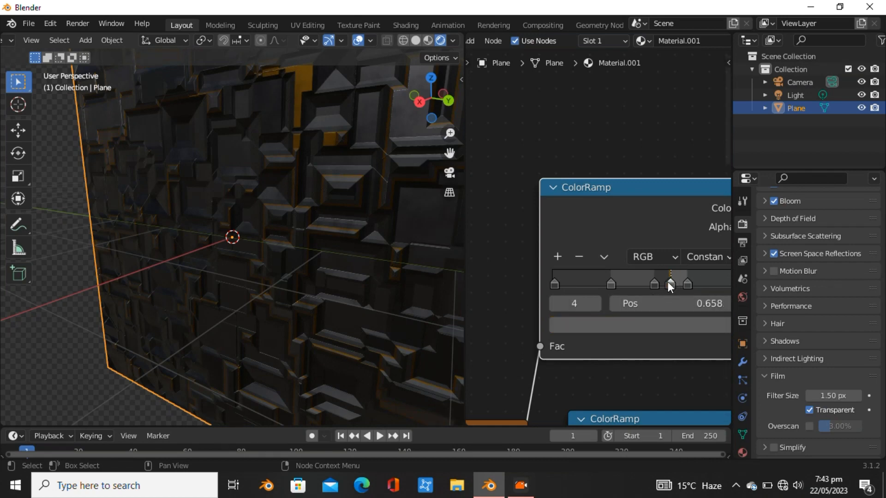
{"action": "left_click_drag", "start_coordinate": [676, 287], "coordinate": [680, 287]}
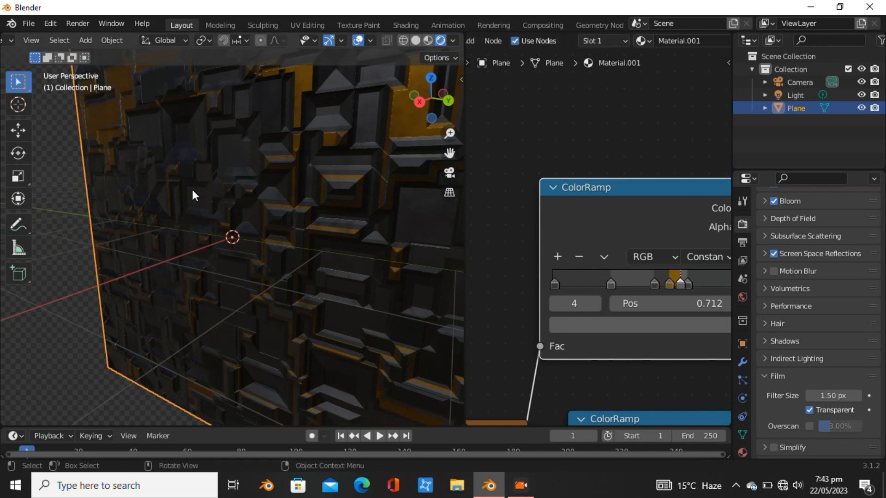
- Move the bump ColorRamp and the Bump node down to make room beneath the roughness ColorRamp
{"action": "scroll", "coordinate": [192, 187], "scroll_direction": "down", "scroll_amount": 4}
{"action": "scroll", "coordinate": [198, 199], "scroll_direction": "down", "scroll_amount": 3}
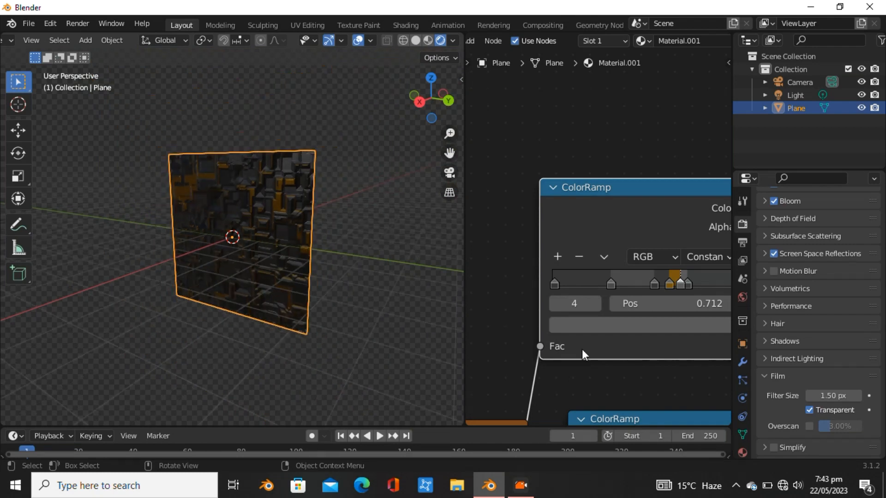
{"action": "scroll", "coordinate": [651, 344], "scroll_direction": "down", "scroll_amount": 3}
{"action": "middle_click_drag", "start_coordinate": [652, 344], "coordinate": [672, 227]}
{"action": "scroll", "coordinate": [650, 292], "scroll_direction": "down", "scroll_amount": 3}
{"action": "middle_click_drag", "start_coordinate": [644, 291], "coordinate": [621, 262]}
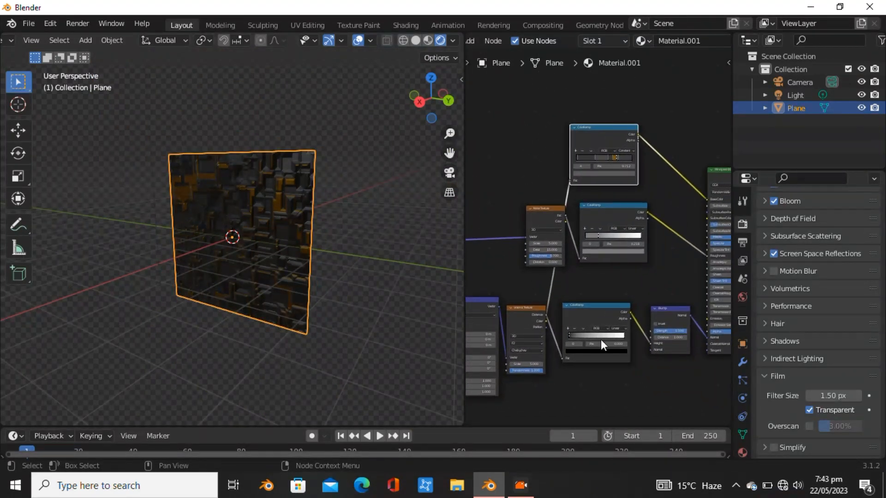
{"action": "left_click_drag", "start_coordinate": [594, 316], "coordinate": [600, 336]}
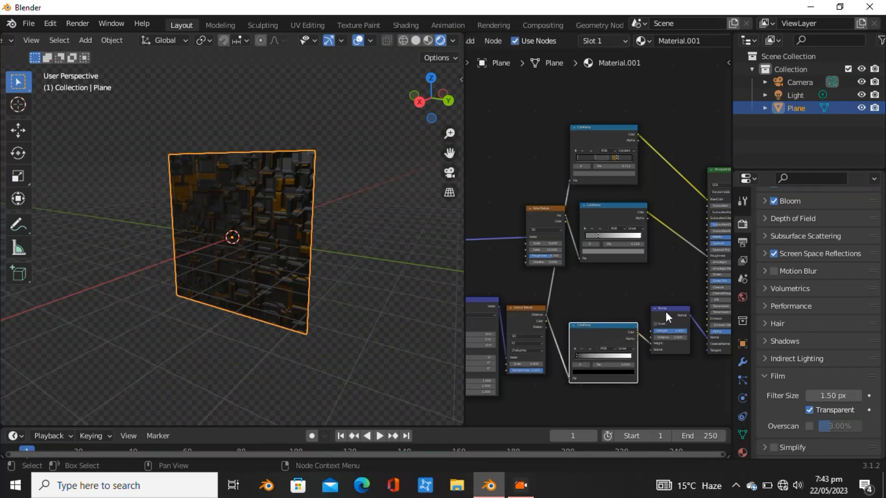
{"action": "left_click_drag", "start_coordinate": [665, 311], "coordinate": [660, 339]}
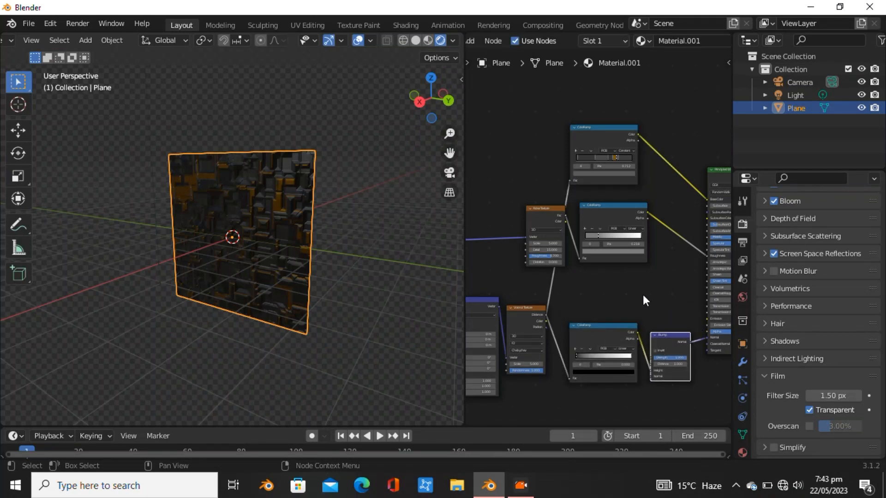
- Duplicate the bump ColorRamp between the roughness and bump ramps, and connect the Voronoi Distance output to its Fac input
{"action": "left_click", "coordinate": [599, 338]}
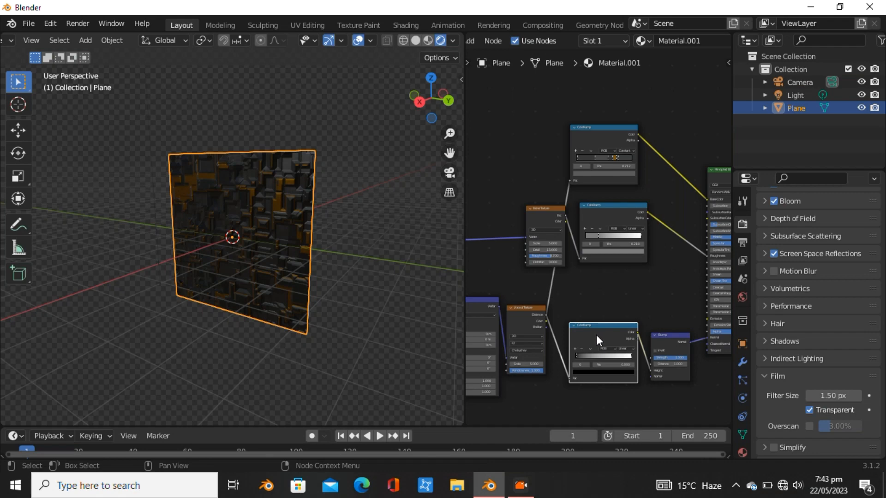
{"action": "key", "text": "shift+d"}
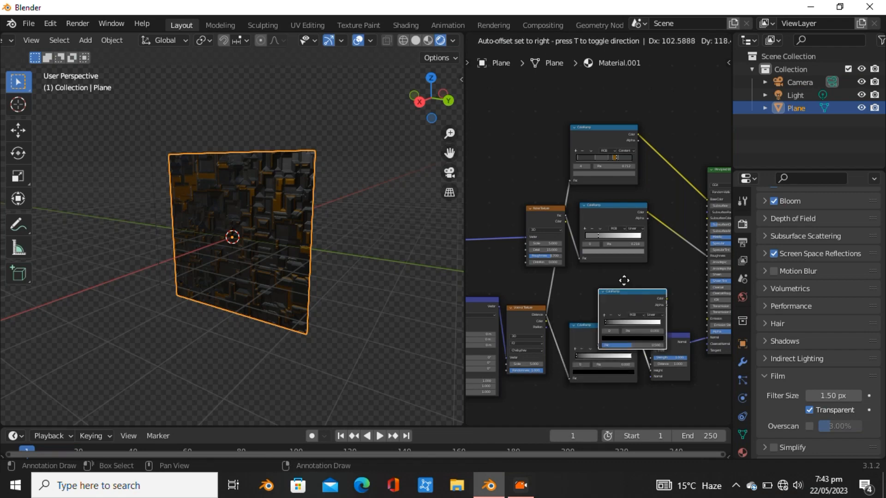
{"action": "left_click", "coordinate": [598, 273]}
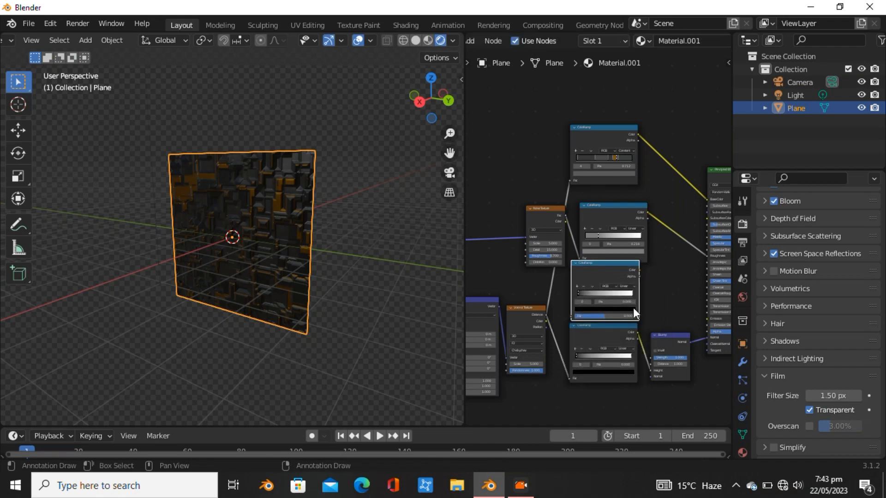
{"action": "left_click_drag", "start_coordinate": [611, 218], "coordinate": [607, 210]}
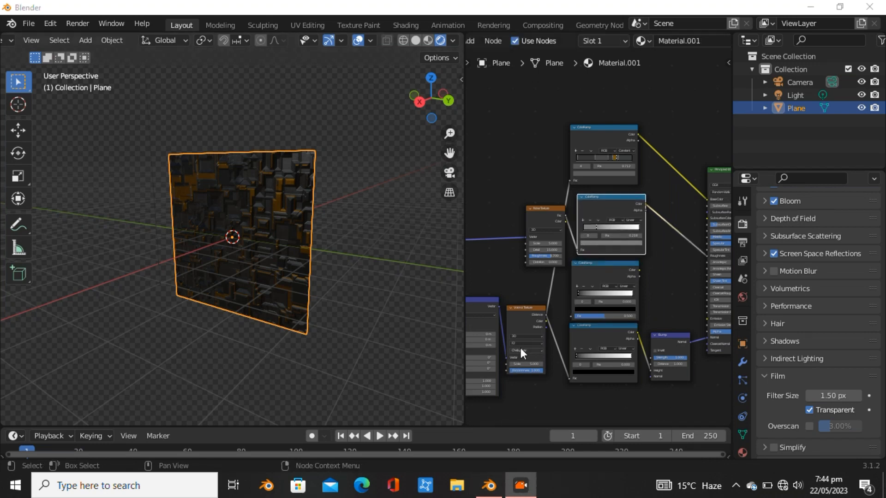
{"action": "left_click_drag", "start_coordinate": [544, 314], "coordinate": [574, 317]}
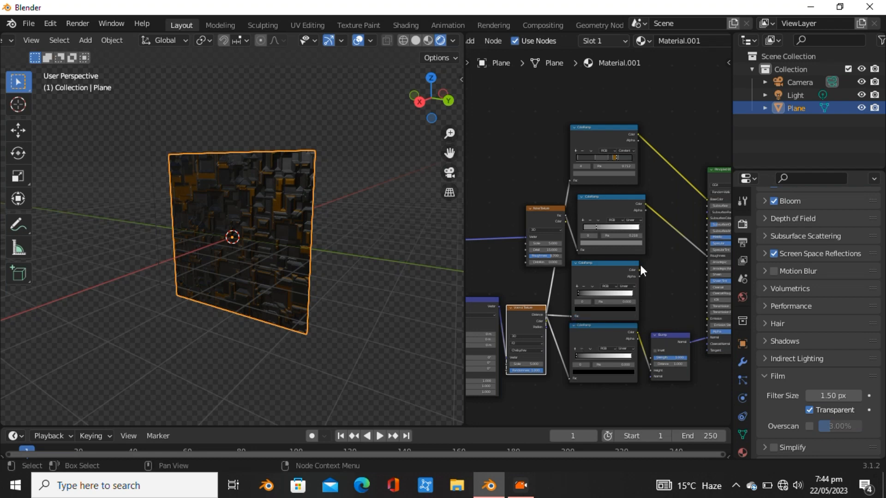
- Reverse the duplicated ramp to place its black stop at about 0.173, and color the white stop at position 0 light blue
{"action": "scroll", "coordinate": [613, 298], "scroll_direction": "up", "scroll_amount": 5}
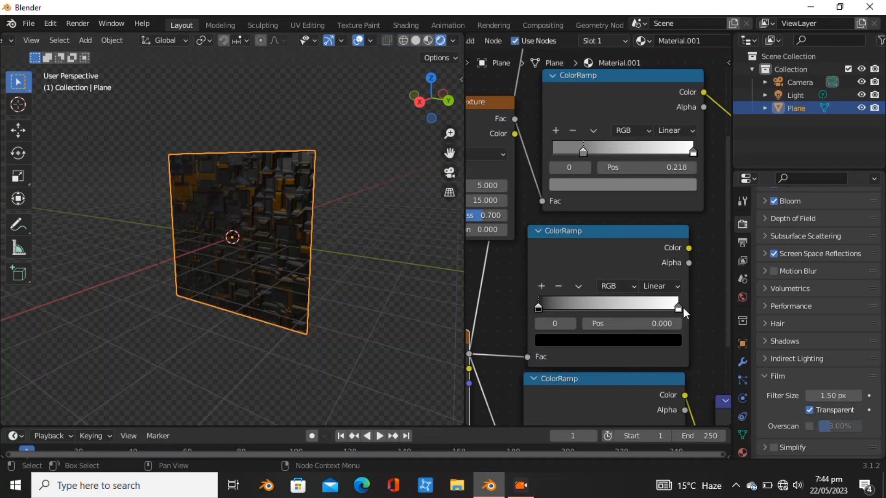
{"action": "left_click_drag", "start_coordinate": [679, 306], "coordinate": [562, 311]}
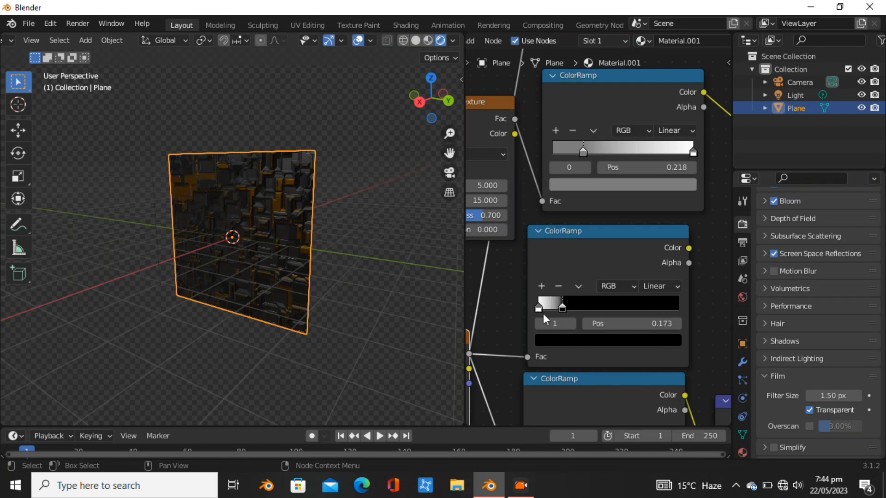
{"action": "left_click", "coordinate": [539, 307]}
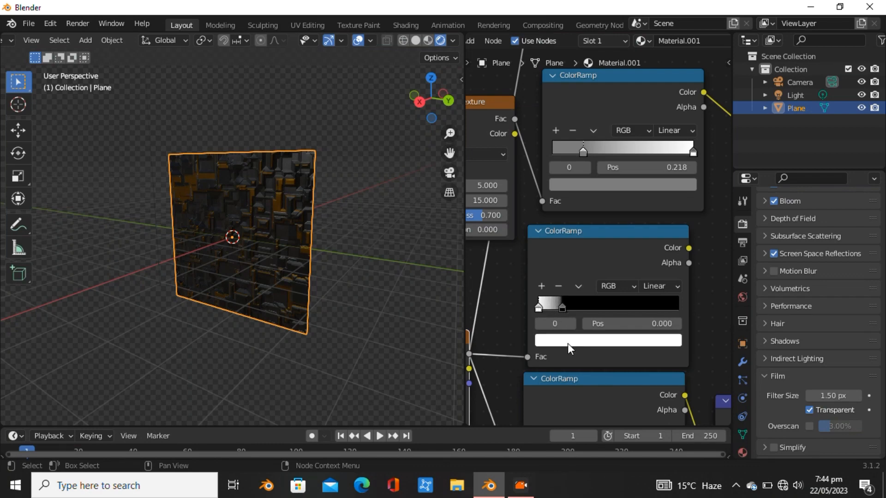
{"action": "left_click", "coordinate": [567, 343]}
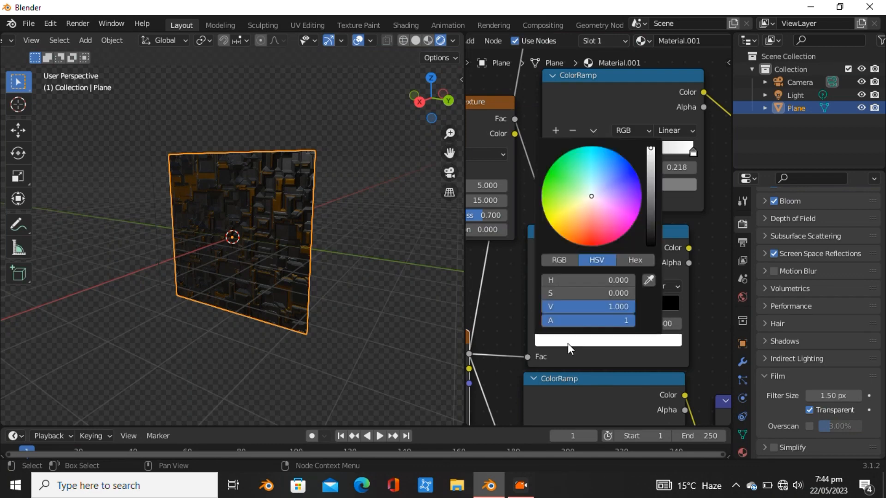
{"action": "left_click", "coordinate": [602, 176]}
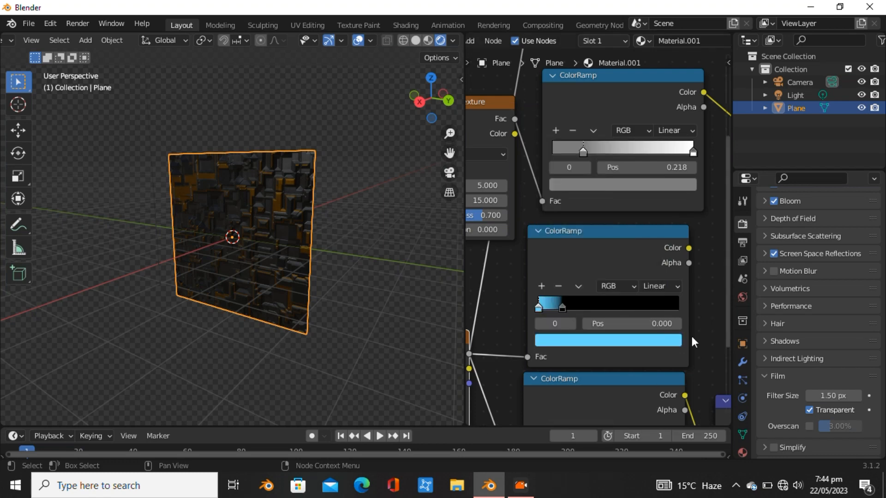
- Connect the light blue ColorRamp's Color output to the Emission input of the Principled BSDF and check the plane
{"action": "scroll", "coordinate": [685, 336], "scroll_direction": "down", "scroll_amount": 3}
{"action": "middle_click_drag", "start_coordinate": [633, 316], "coordinate": [560, 272]}
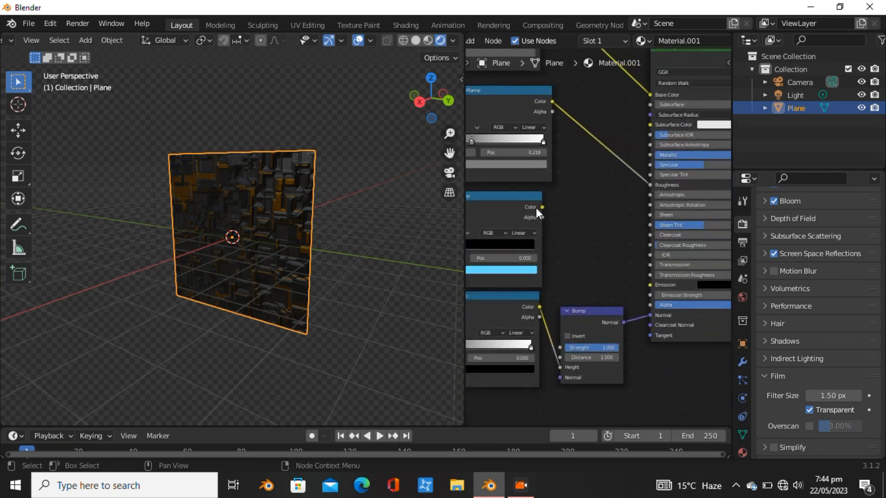
{"action": "left_click_drag", "start_coordinate": [541, 206], "coordinate": [646, 286]}
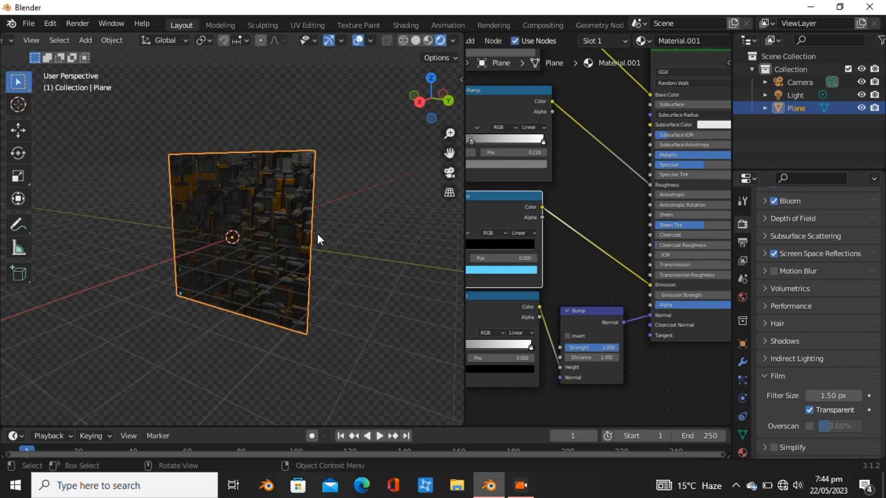
{"action": "middle_click_drag", "start_coordinate": [199, 296], "coordinate": [143, 319]}
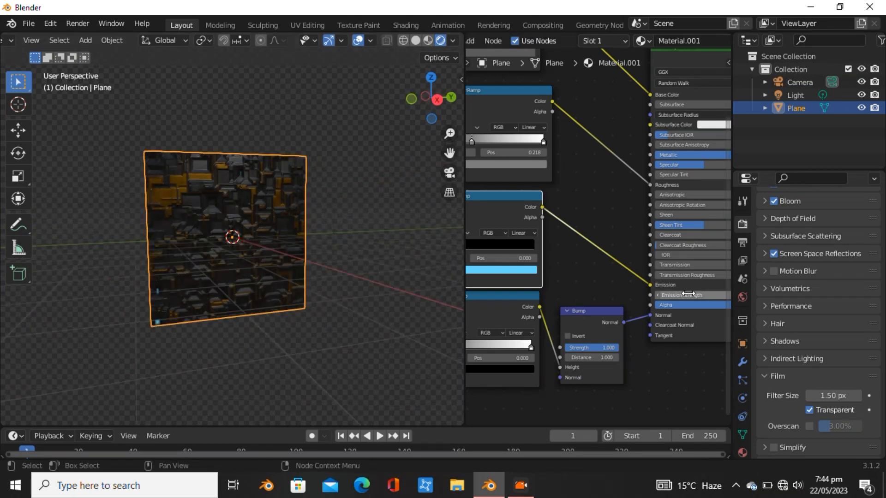
- Set the Emission Strength of the Principled BSDF to 20
{"action": "left_click", "coordinate": [692, 295]}
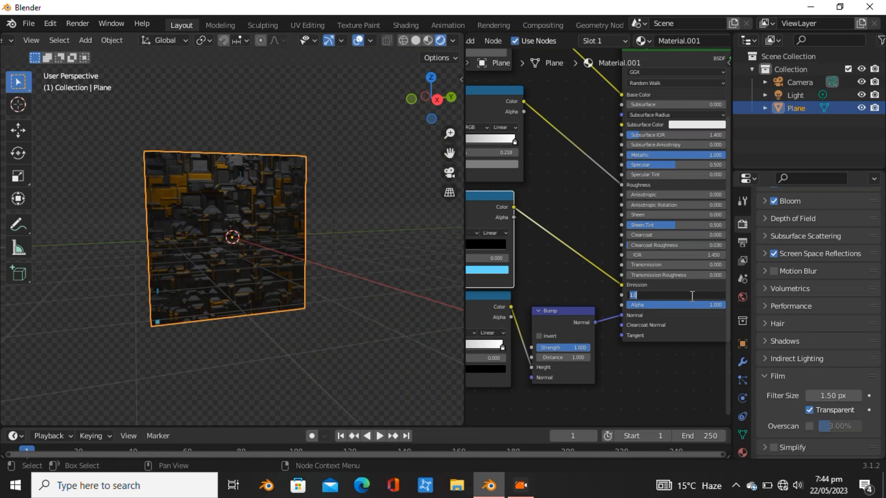
{"action": "type", "text": "20"}
{"action": "key", "text": "Return"}
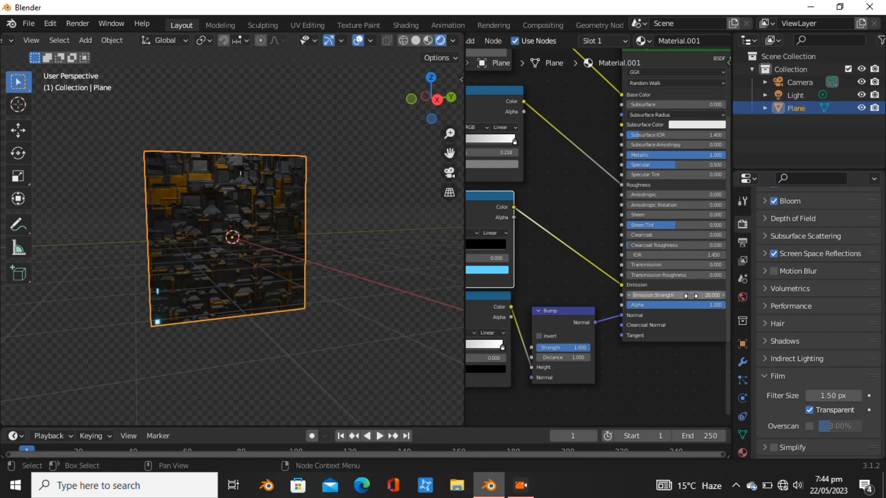
- Move the black stop of the light blue emission ColorRamp to about 0.323 and inspect the glow on the plane
{"action": "middle_click_drag", "start_coordinate": [552, 270], "coordinate": [680, 272]}
{"action": "scroll", "coordinate": [646, 277], "scroll_direction": "up", "scroll_amount": 2}
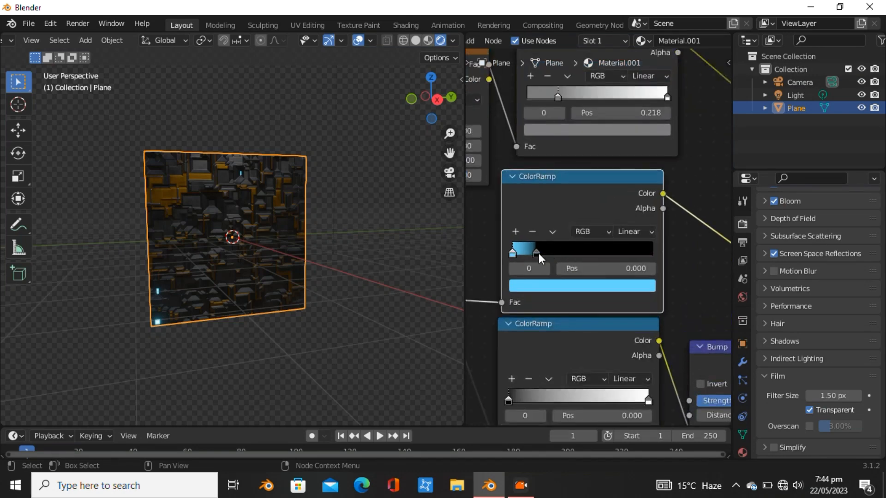
{"action": "left_click_drag", "start_coordinate": [538, 253], "coordinate": [561, 265]}
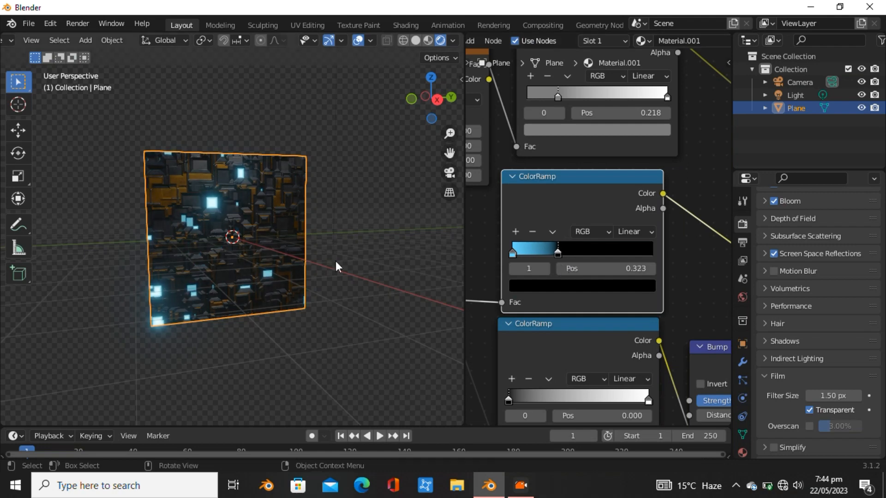
{"action": "middle_click_drag", "start_coordinate": [335, 251], "coordinate": [228, 248]}
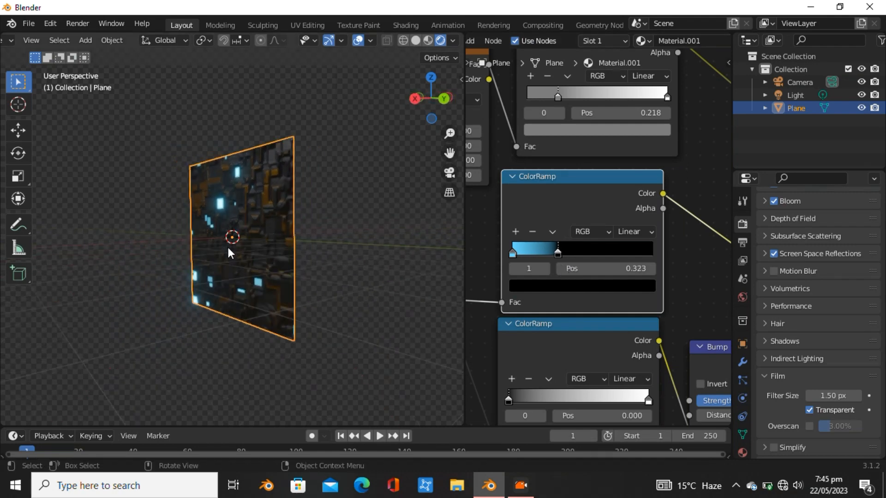
{"action": "scroll", "coordinate": [227, 247], "scroll_direction": "up", "scroll_amount": 6}
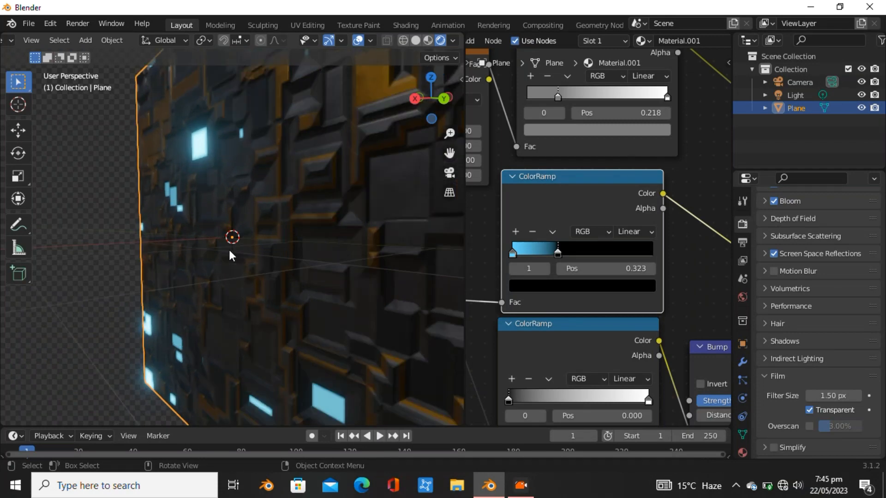
{"action": "scroll", "coordinate": [228, 248], "scroll_direction": "down", "scroll_amount": 5}
{"action": "middle_click_drag", "start_coordinate": [253, 267], "coordinate": [295, 268]}
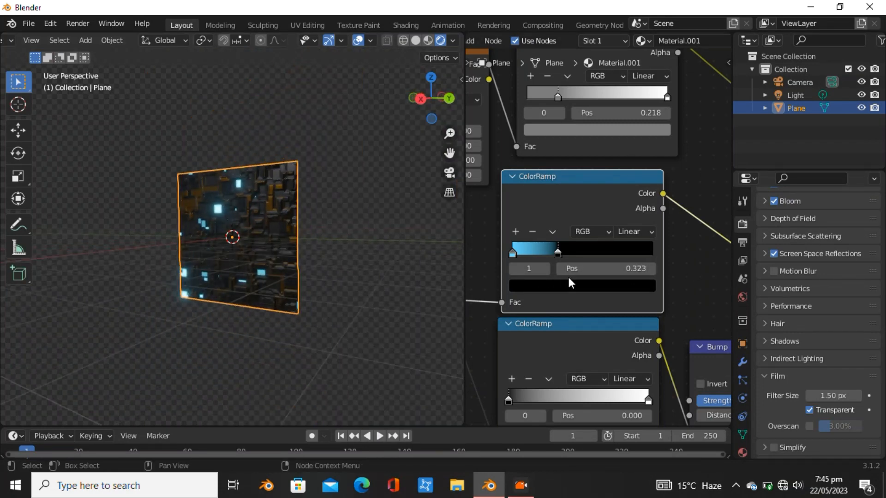
- Nudge the bump ColorRamp slightly down and add a Displacement node in the empty space below the Principled BSDF
{"action": "scroll", "coordinate": [582, 289], "scroll_direction": "down", "scroll_amount": 4}
{"action": "middle_click_drag", "start_coordinate": [615, 316], "coordinate": [556, 254]}
{"action": "middle_click_drag", "start_coordinate": [238, 280], "coordinate": [292, 290]}
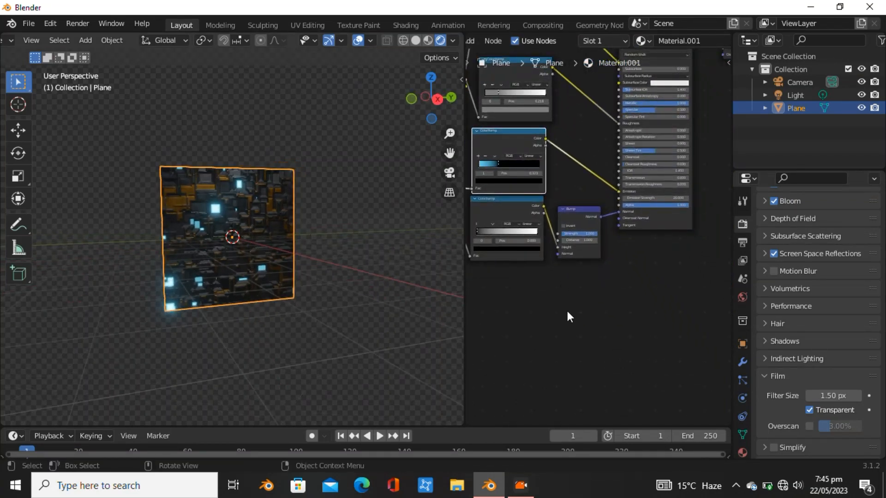
{"action": "left_click_drag", "start_coordinate": [512, 212], "coordinate": [513, 221]}
{"action": "key", "text": "shift+a"}
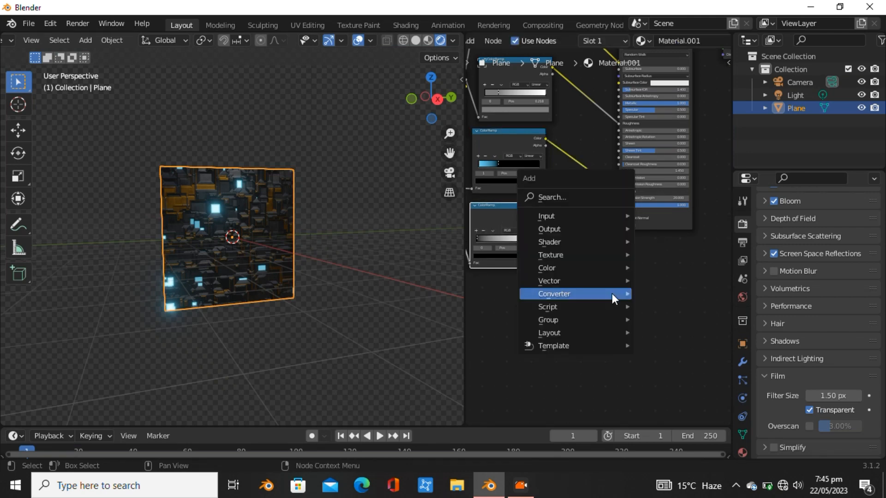
{"action": "mouse_move", "coordinate": [612, 295]}
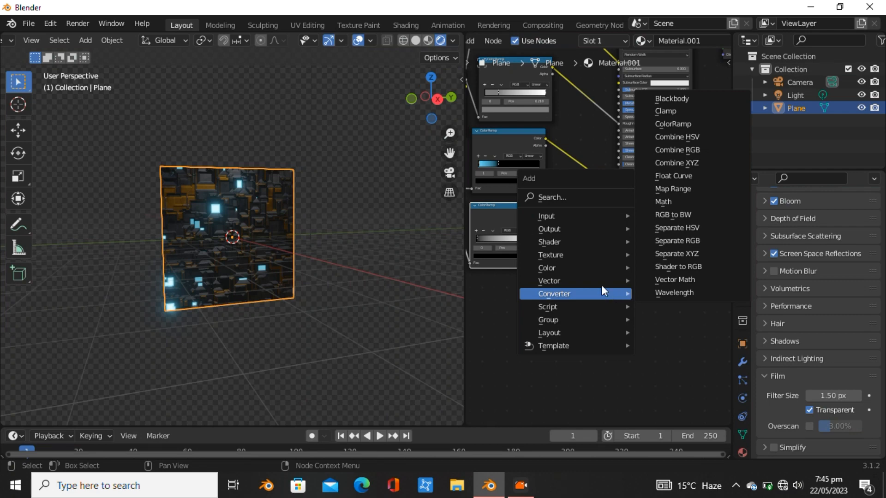
{"action": "left_click", "coordinate": [565, 197]}
{"action": "type", "text": "dis"}
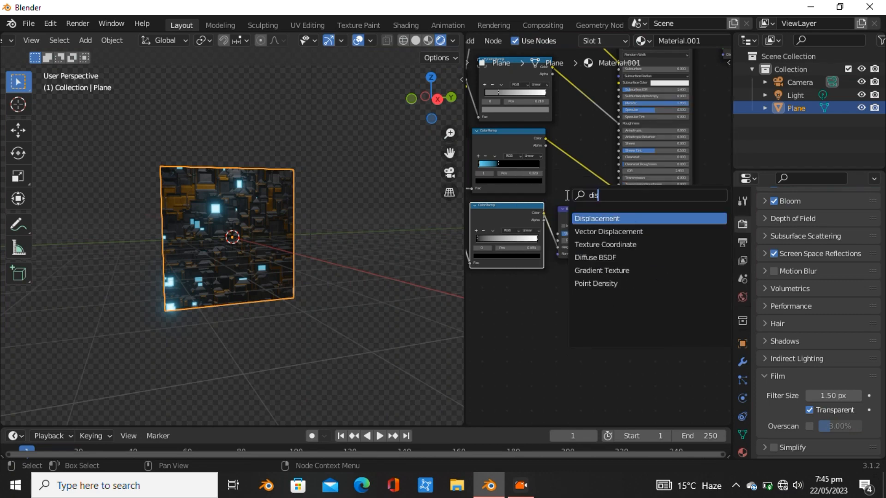
{"action": "key", "text": "Return"}
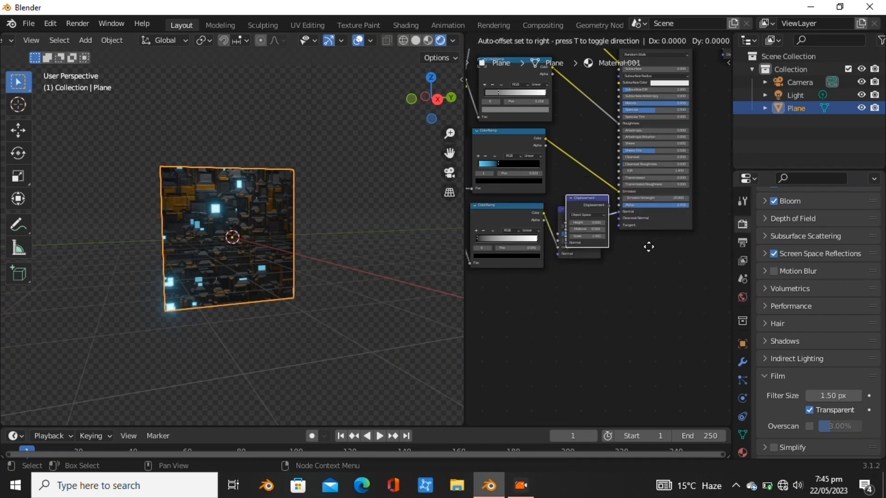
{"action": "left_click", "coordinate": [692, 305]}
- Switch the render engine to Cycles and enable viewport denoising
{"action": "scroll", "coordinate": [856, 319], "scroll_direction": "up", "scroll_amount": 6}
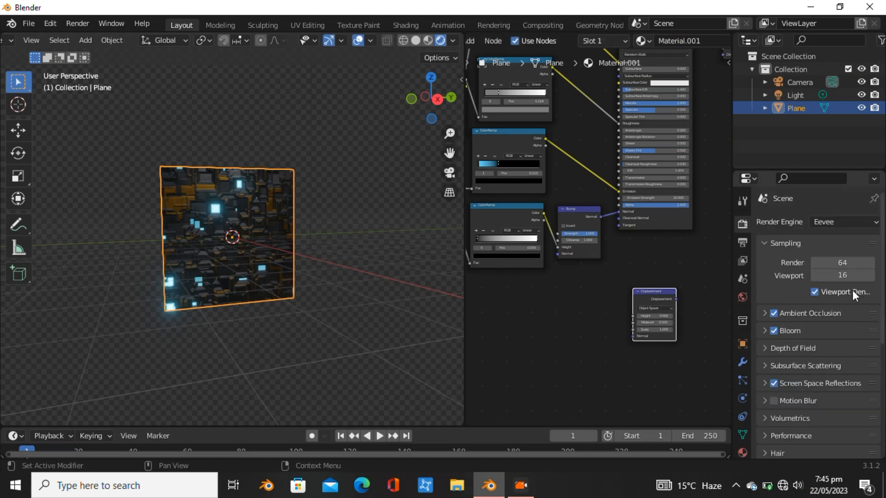
{"action": "left_click", "coordinate": [829, 221]}
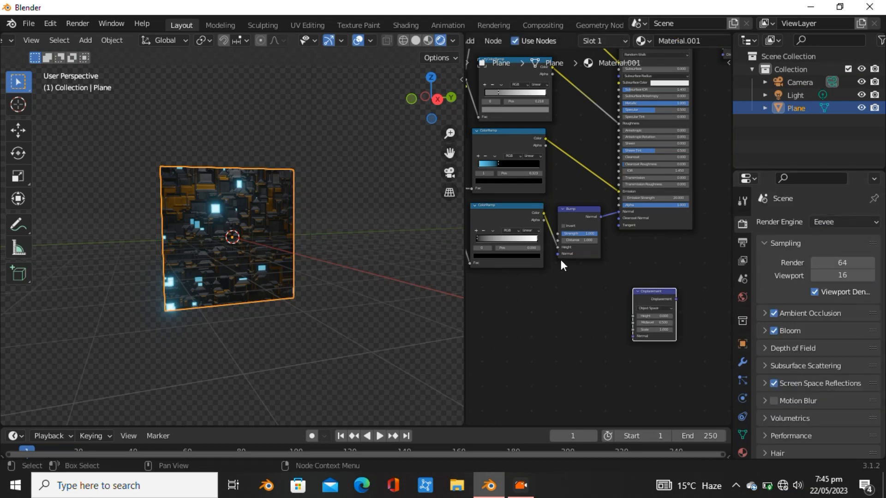
{"action": "left_click", "coordinate": [824, 222]}
{"action": "left_click", "coordinate": [828, 263]}
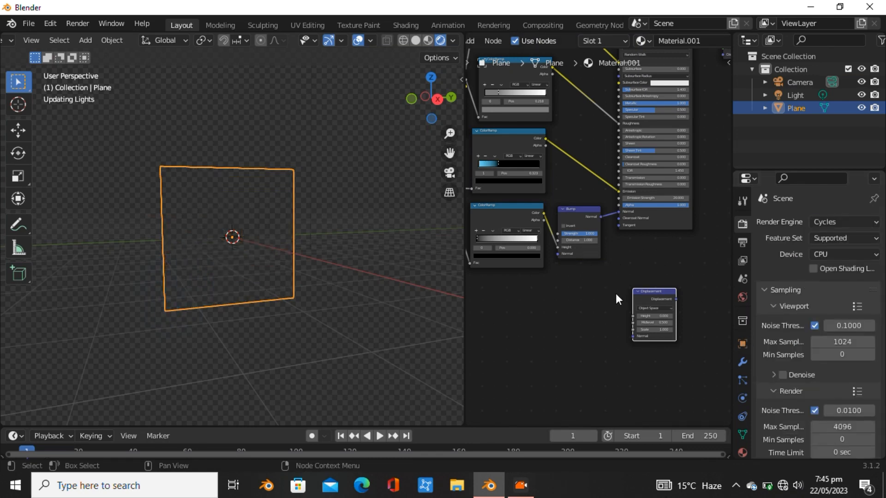
{"action": "left_click_drag", "start_coordinate": [643, 297], "coordinate": [662, 280]}
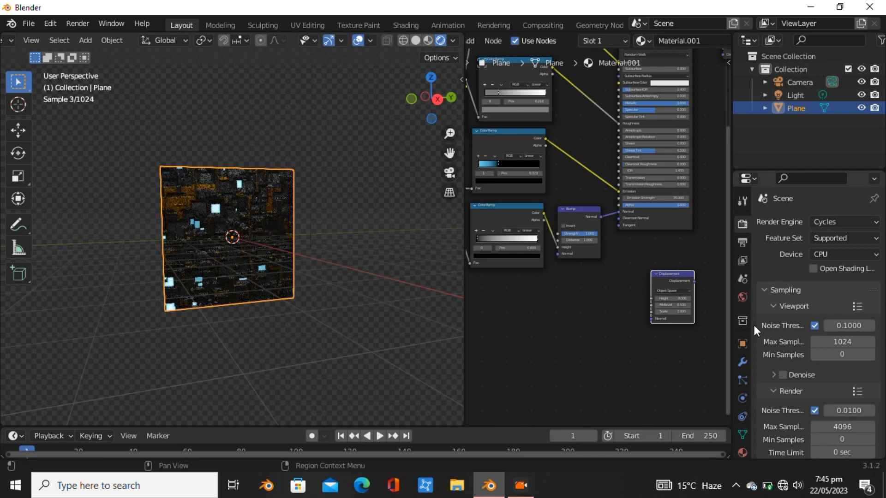
{"action": "left_click", "coordinate": [783, 374]}
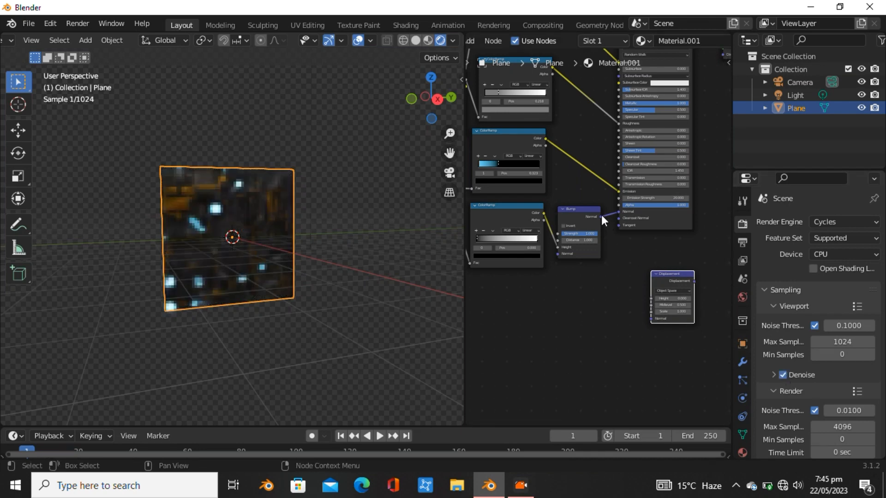
- Connect the bump ColorRamp's Color to the Displacement node's Height, and its Displacement output to the Material Output's Displacement input
{"action": "left_click_drag", "start_coordinate": [600, 215], "coordinate": [652, 298]}
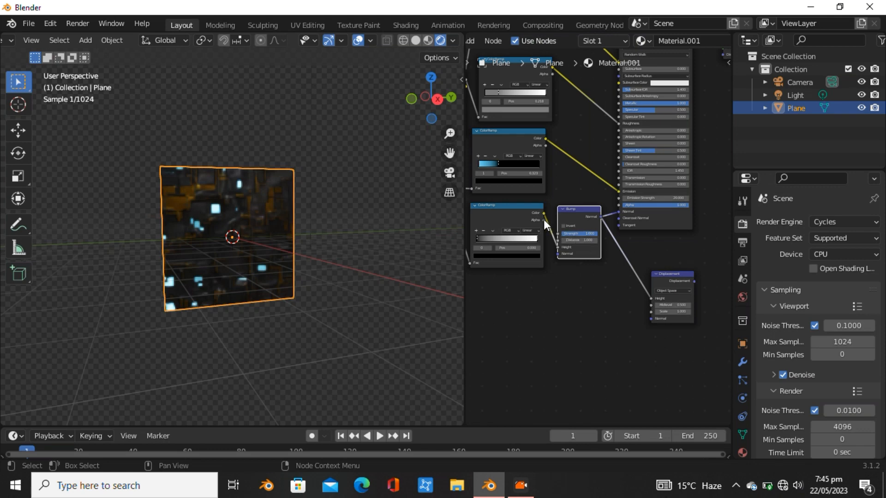
{"action": "left_click_drag", "start_coordinate": [544, 213], "coordinate": [654, 301]}
{"action": "middle_click_drag", "start_coordinate": [686, 223], "coordinate": [563, 344]}
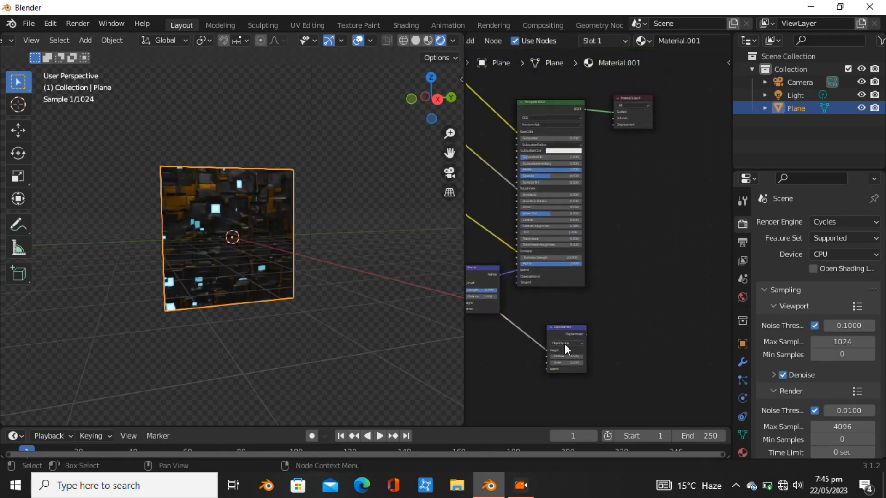
{"action": "left_click_drag", "start_coordinate": [586, 335], "coordinate": [612, 125]}
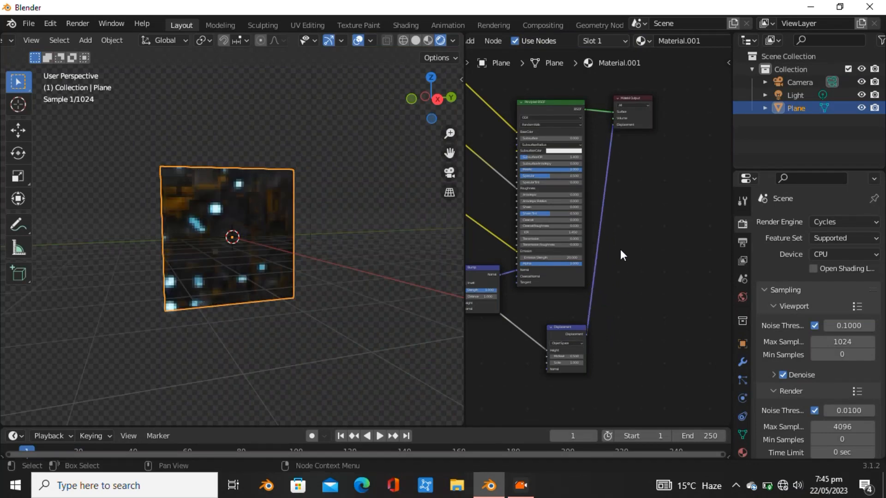
{"action": "middle_click_drag", "start_coordinate": [287, 238], "coordinate": [356, 256]}
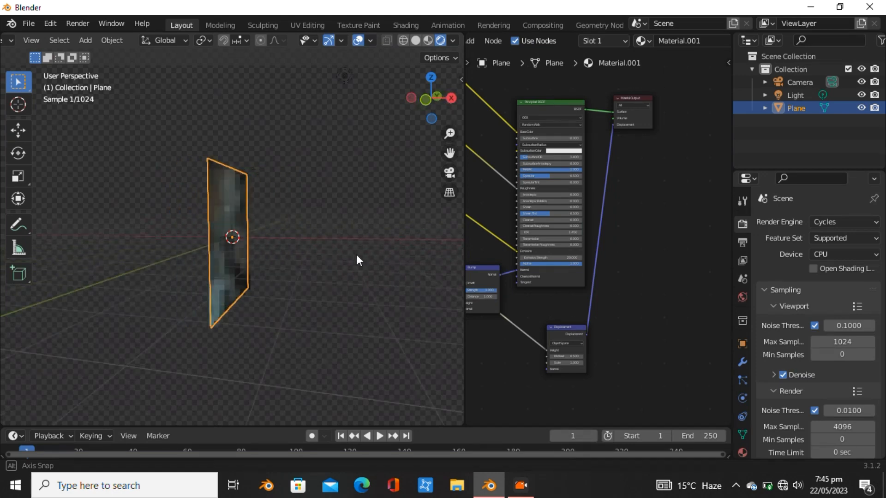
- Change the material's surface displacement method to true displacement in place of bump only, and view the plane edge-on
{"action": "left_click", "coordinate": [742, 452]}
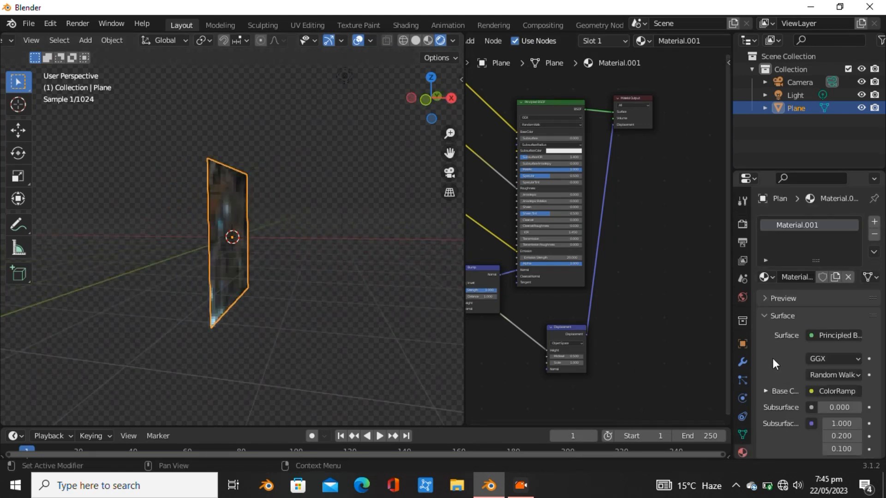
{"action": "scroll", "coordinate": [772, 358], "scroll_direction": "down", "scroll_amount": 8}
{"action": "scroll", "coordinate": [772, 358], "scroll_direction": "down", "scroll_amount": 10}
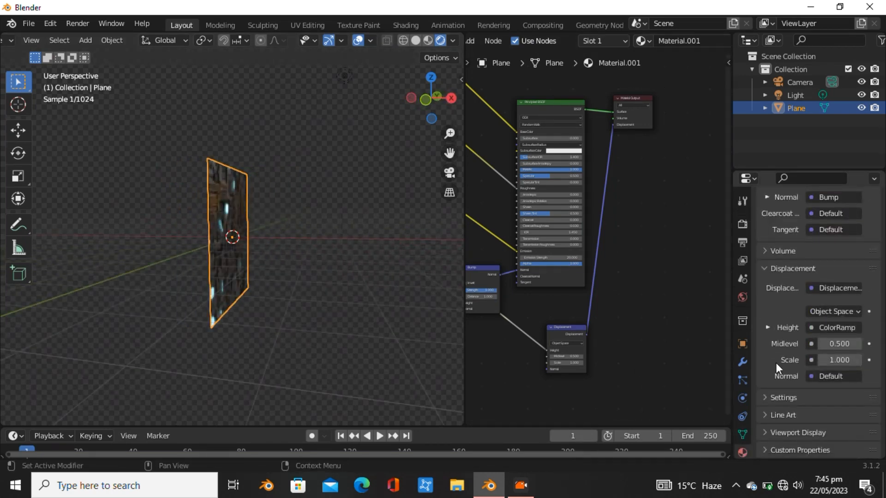
{"action": "left_click", "coordinate": [776, 400]}
{"action": "scroll", "coordinate": [779, 393], "scroll_direction": "down", "scroll_amount": 5}
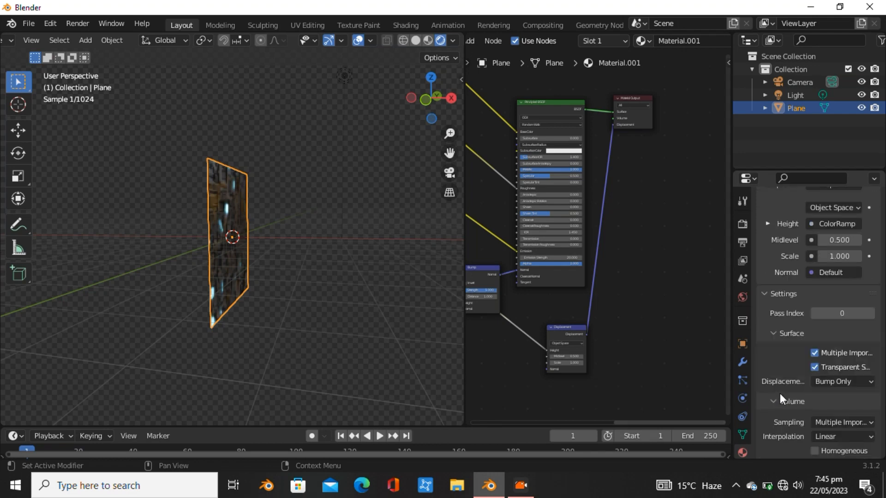
{"action": "left_click", "coordinate": [829, 381]}
{"action": "left_click", "coordinate": [813, 410]}
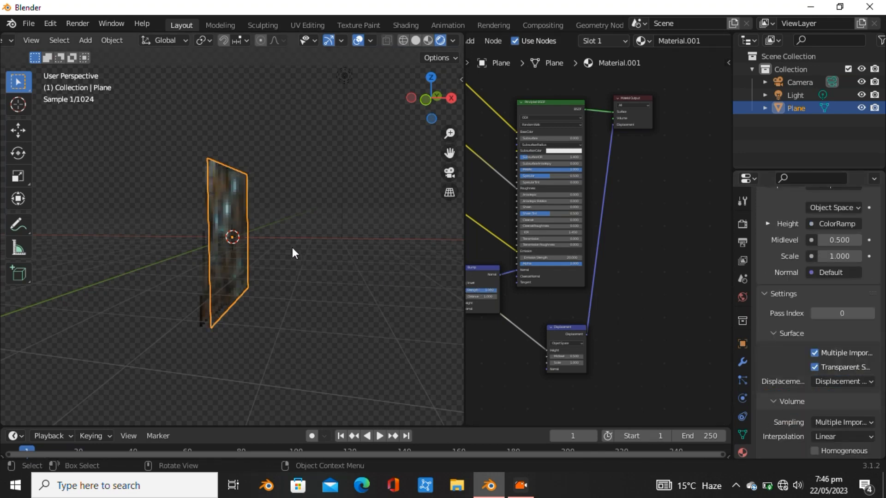
{"action": "middle_click_drag", "start_coordinate": [292, 248], "coordinate": [296, 267]}
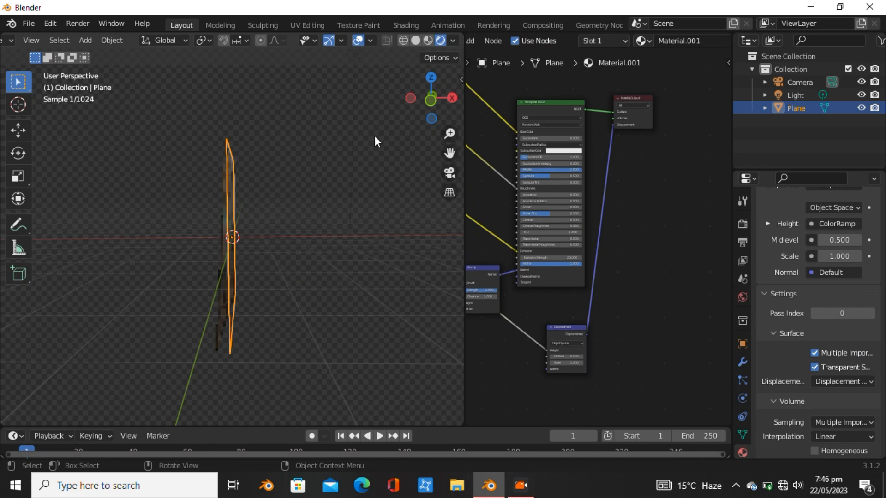
- Using solid shading, subdivide the whole plane seven times in Edit Mode, and return to Object Mode with rendered shading
{"action": "left_click", "coordinate": [415, 40]}
{"action": "middle_click_drag", "start_coordinate": [318, 196], "coordinate": [217, 180]}
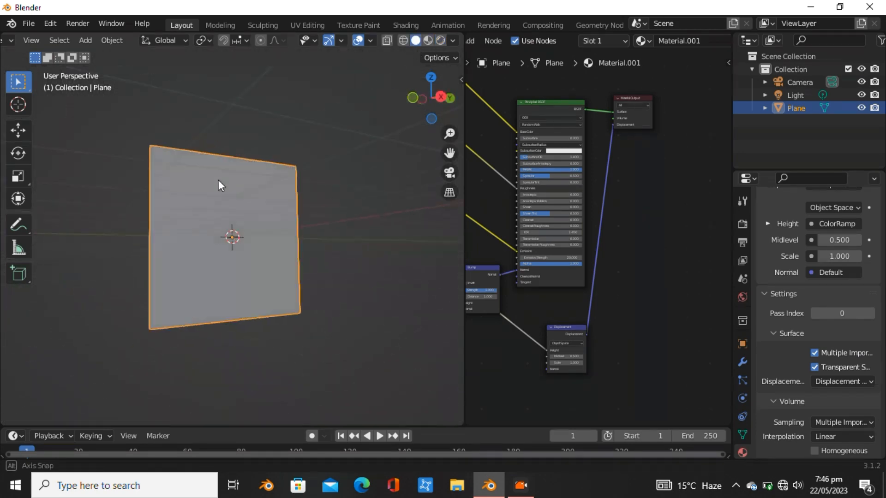
{"action": "key", "text": "Tab"}
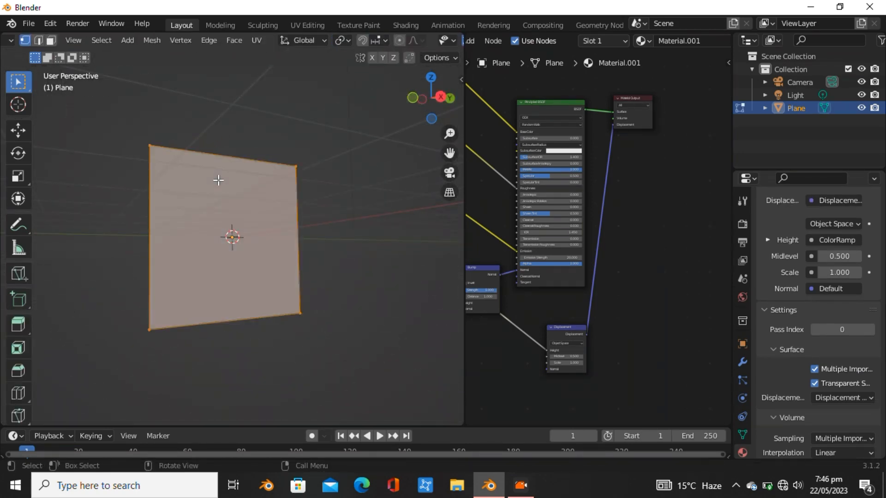
{"action": "right_click", "coordinate": [218, 180]}
{"action": "left_click", "coordinate": [203, 160]}
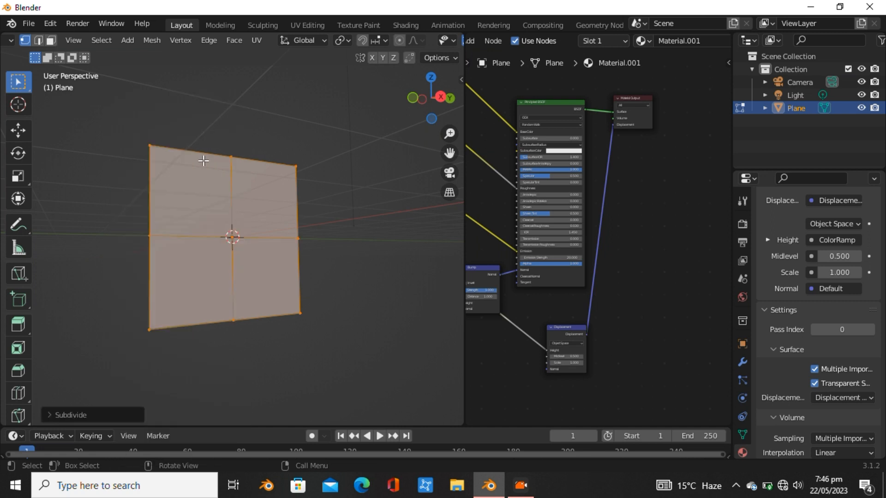
{"action": "right_click", "coordinate": [203, 160]}
{"action": "left_click", "coordinate": [203, 160]}
{"action": "right_click", "coordinate": [203, 160]}
{"action": "left_click", "coordinate": [203, 160]}
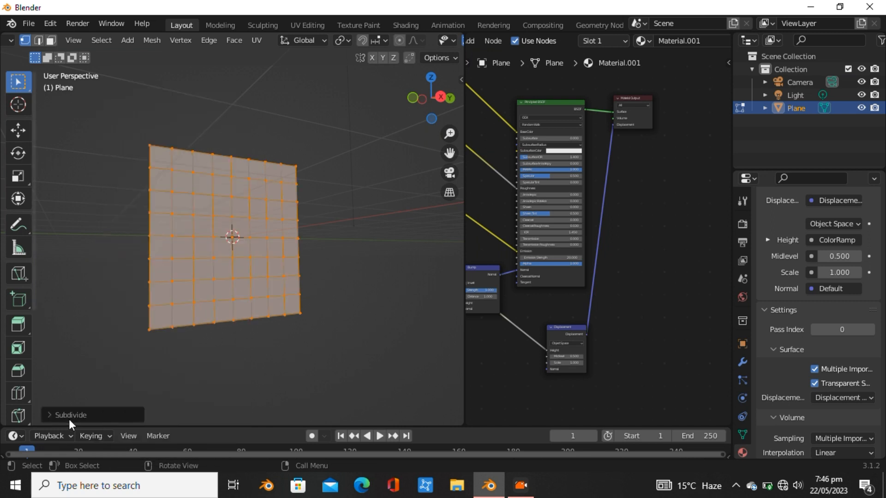
{"action": "right_click", "coordinate": [73, 407]}
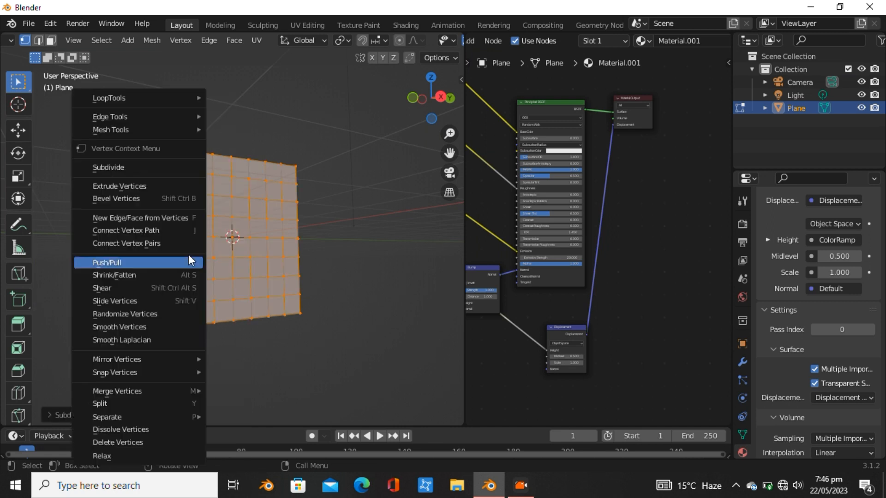
{"action": "left_click", "coordinate": [162, 166]}
{"action": "right_click", "coordinate": [163, 167]}
{"action": "left_click", "coordinate": [163, 167]}
{"action": "right_click", "coordinate": [162, 167]}
{"action": "left_click", "coordinate": [163, 167]}
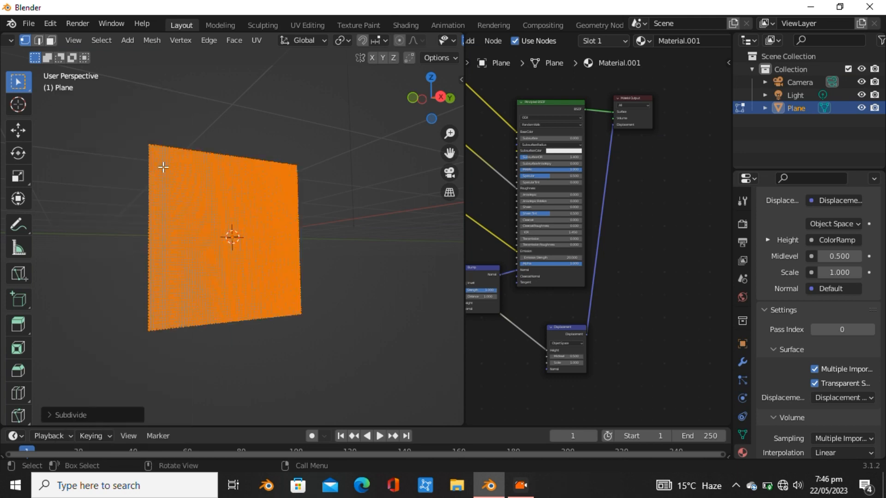
{"action": "scroll", "coordinate": [210, 212], "scroll_direction": "up", "scroll_amount": 4}
{"action": "right_click", "coordinate": [193, 168]}
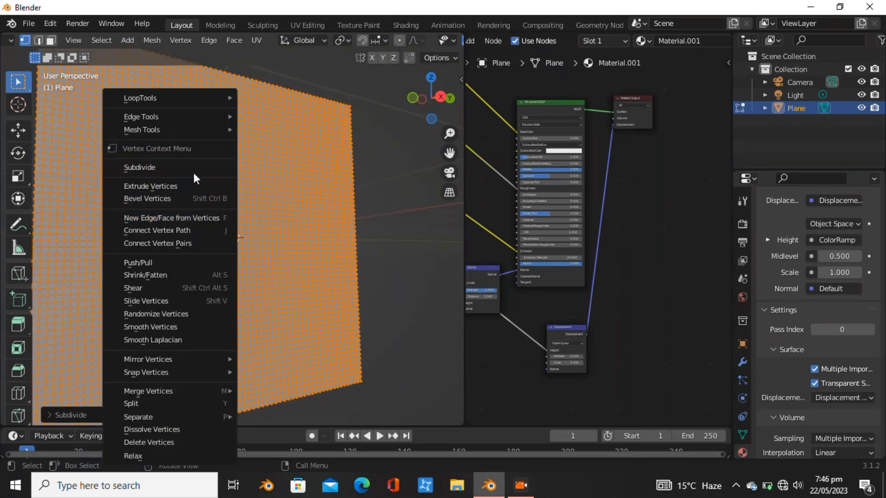
{"action": "left_click", "coordinate": [183, 165]}
{"action": "scroll", "coordinate": [300, 217], "scroll_direction": "up", "scroll_amount": 3}
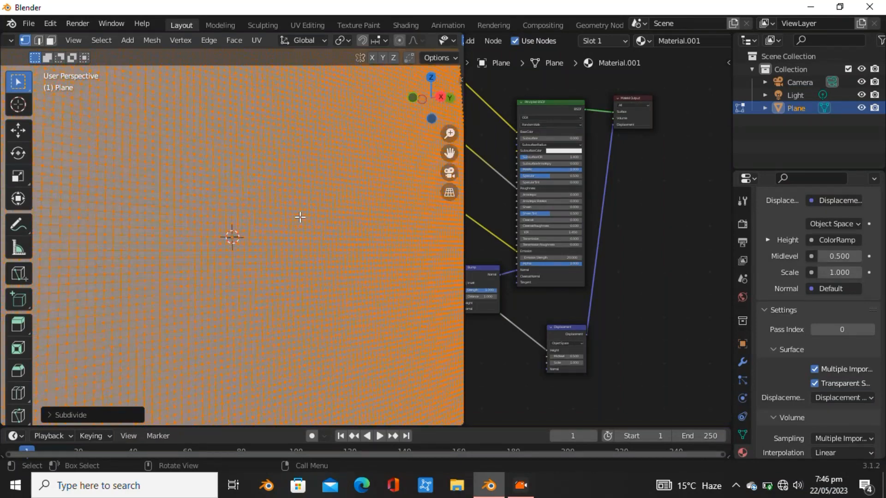
{"action": "scroll", "coordinate": [300, 218], "scroll_direction": "down", "scroll_amount": 4}
{"action": "key", "text": "Tab"}
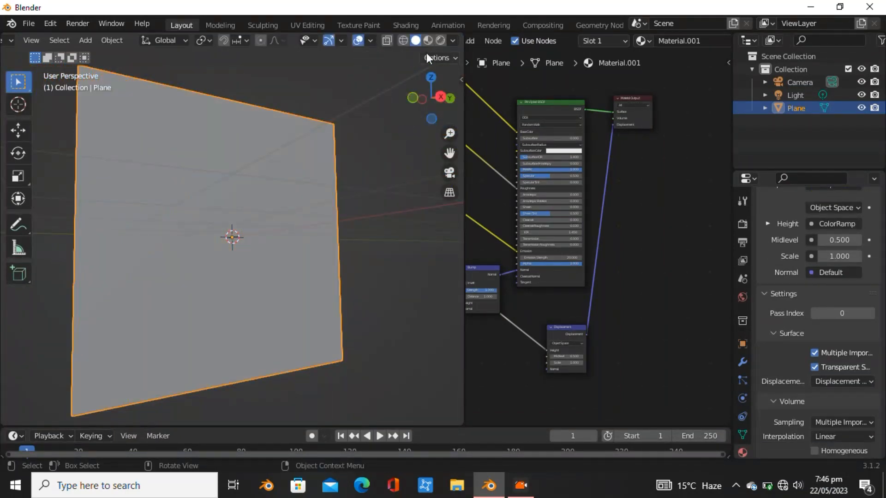
{"action": "left_click", "coordinate": [440, 41]}
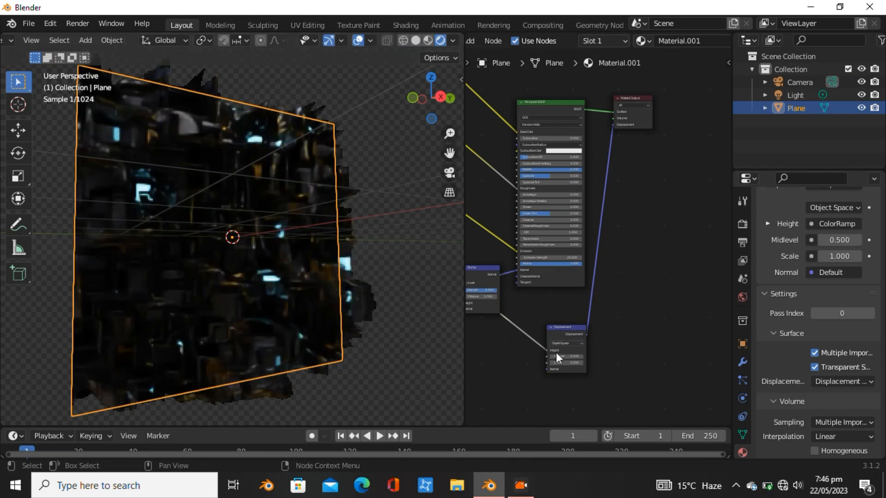
- Set the Displacement node's Scale to 0.3
{"action": "scroll", "coordinate": [517, 328], "scroll_direction": "down", "scroll_amount": 2}
{"action": "middle_click_drag", "start_coordinate": [517, 327], "coordinate": [595, 346]}
{"action": "scroll", "coordinate": [531, 215], "scroll_direction": "up", "scroll_amount": 3}
{"action": "scroll", "coordinate": [531, 218], "scroll_direction": "up", "scroll_amount": 1}
{"action": "left_click", "coordinate": [629, 289]}
{"action": "type", "text": "0"}
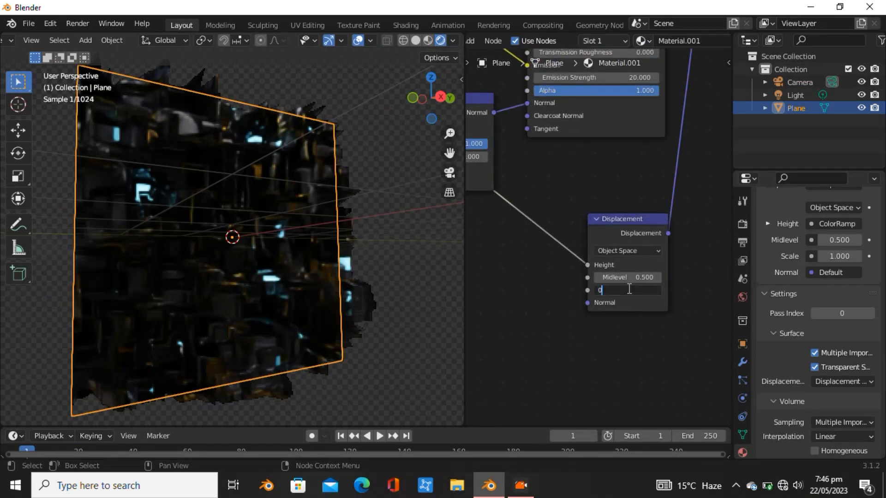
{"action": "type", "text": ".3"}
{"action": "key", "text": "Return"}
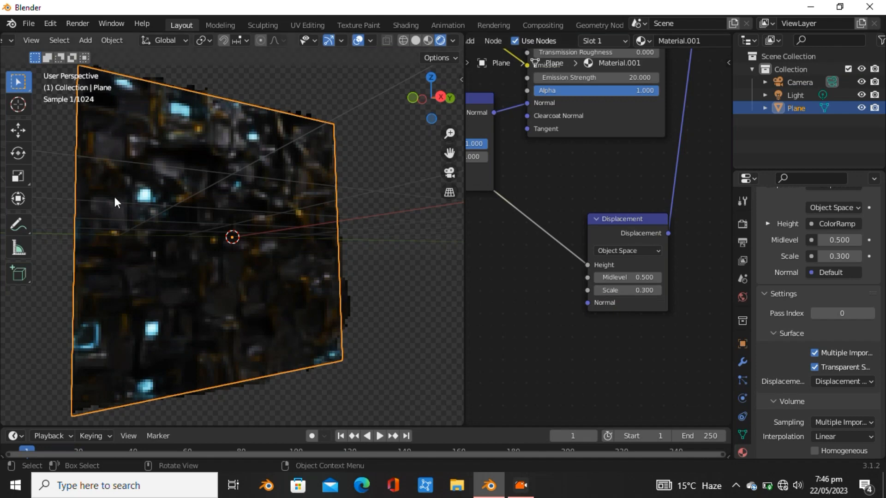